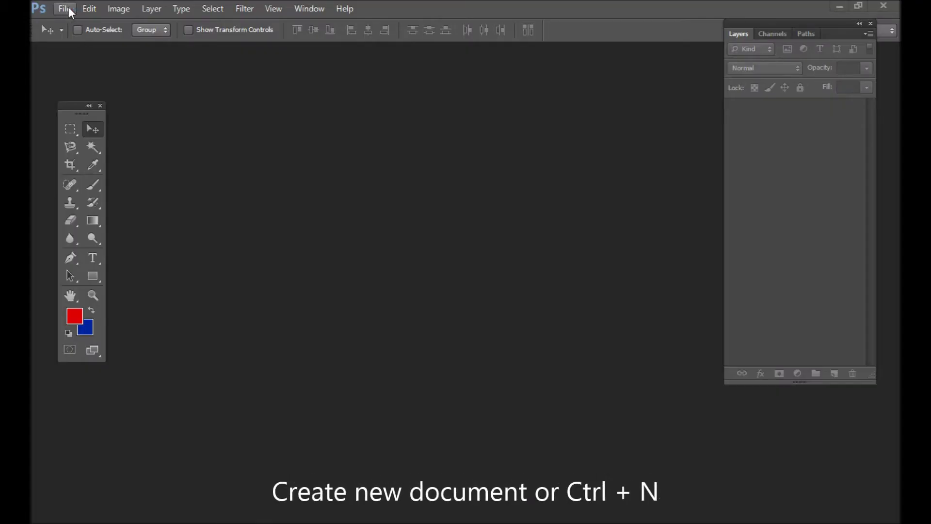
Step: Create a new 1280×720 document named Glitch Animation
click(67, 8)
click(83, 24)
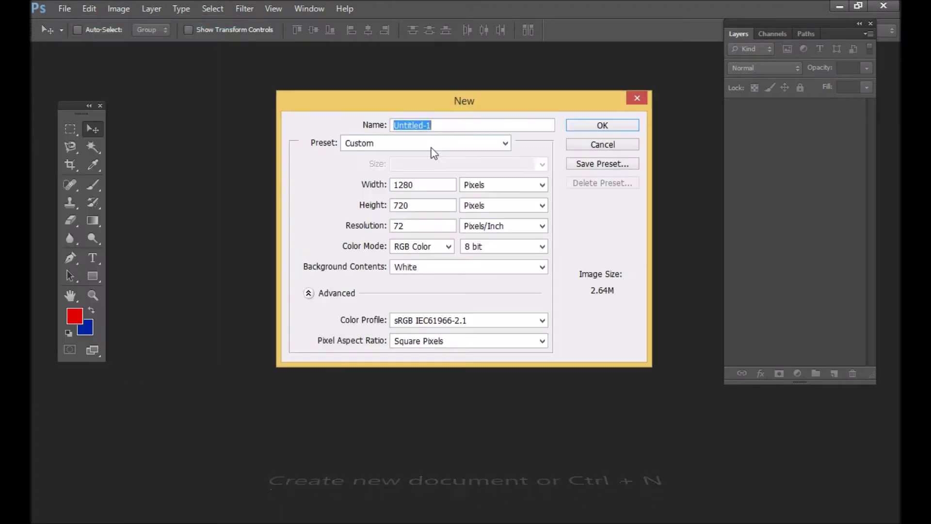
drag(446, 125, 370, 127)
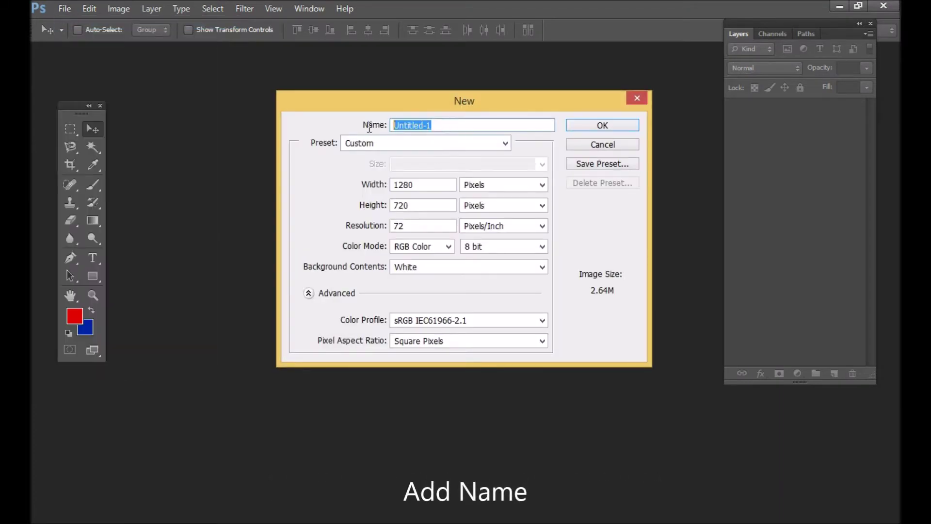
double_click(418, 206)
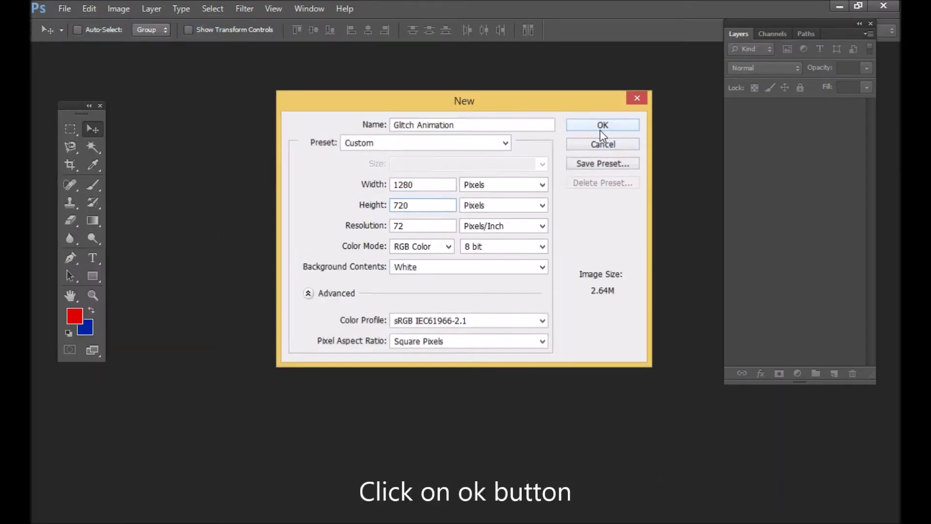
click(602, 126)
Step: Unlock the background layer as Glitch Animation and save the file as Glitch Animation.psd
double_click(851, 108)
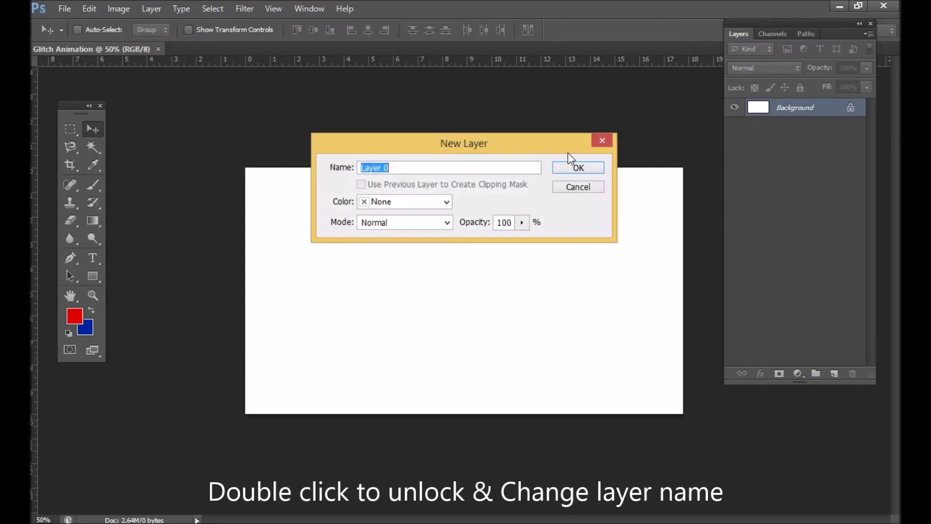
text(Glitch Animation)
click(579, 168)
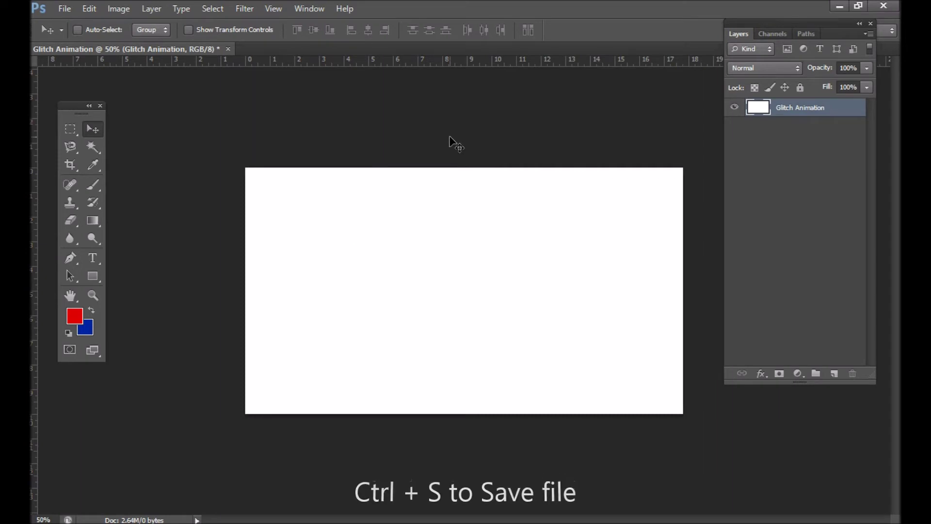
key(ctrl+s)
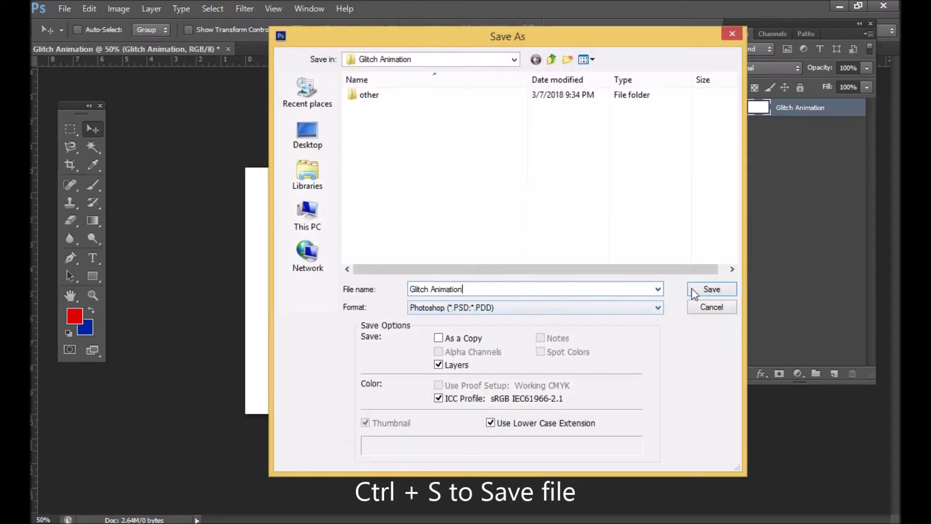
click(692, 291)
click(620, 159)
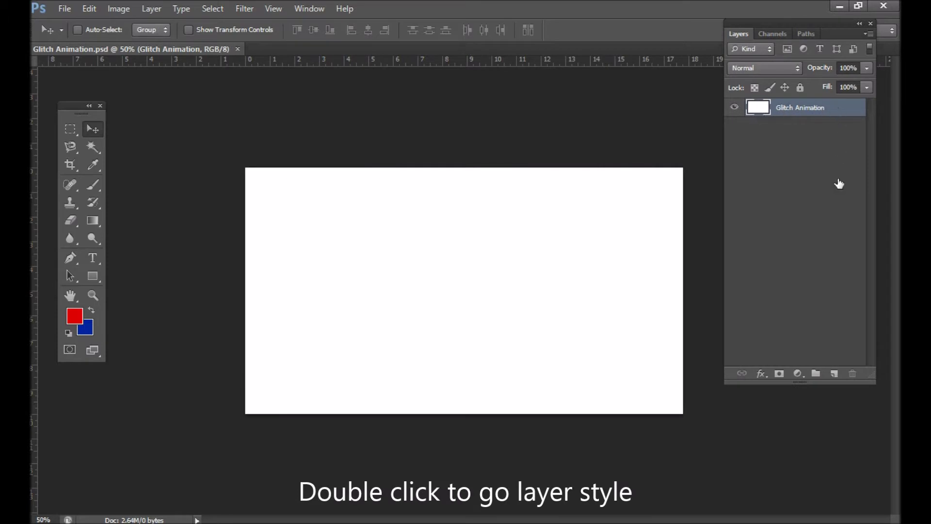
Step: Apply a #1a0a00 dark brown Color Overlay to the Glitch Animation layer
double_click(839, 107)
click(482, 482)
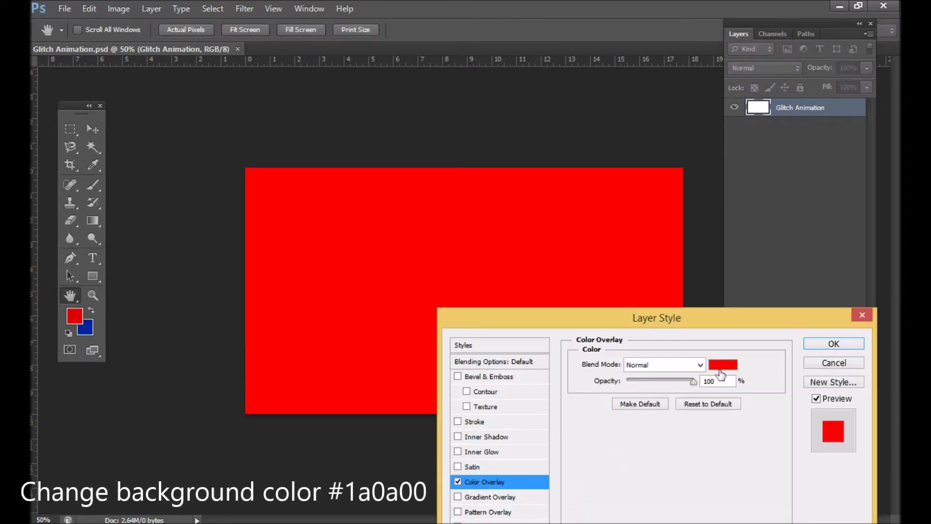
click(722, 367)
click(509, 435)
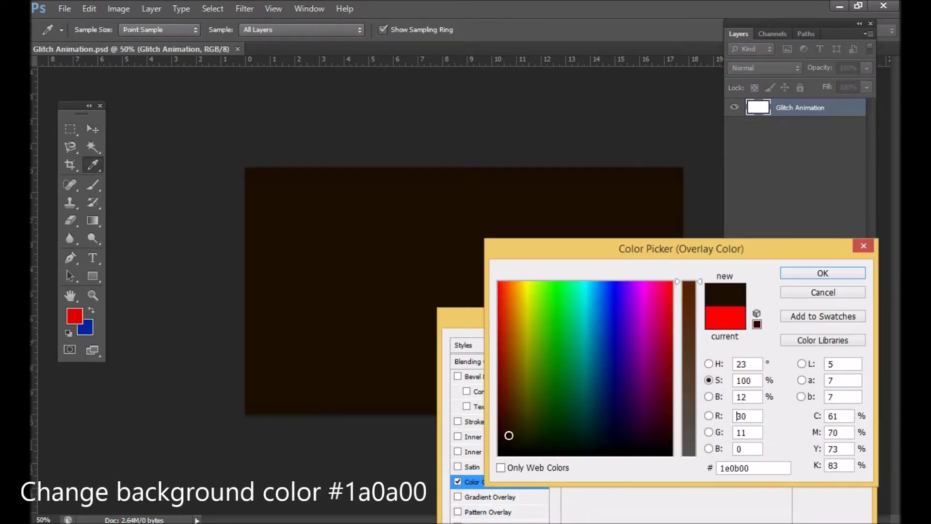
text(1a0a00)
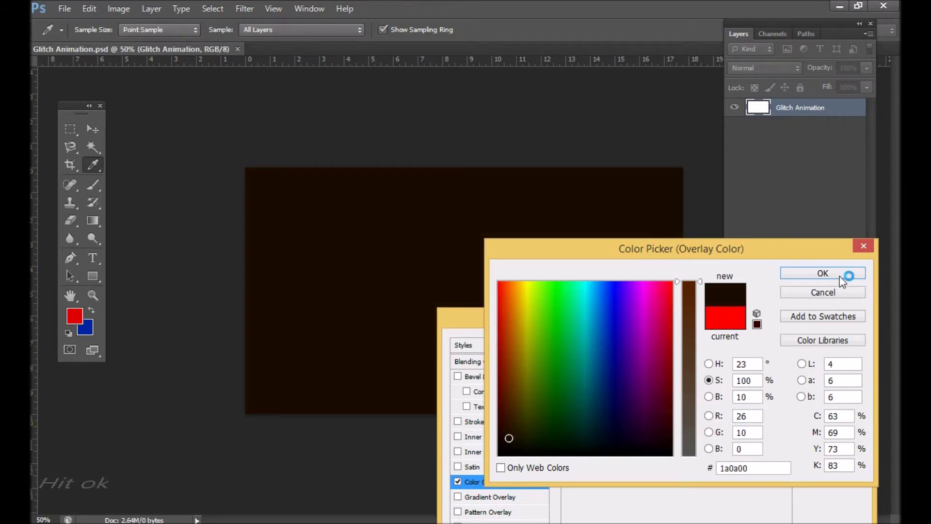
click(840, 276)
click(842, 346)
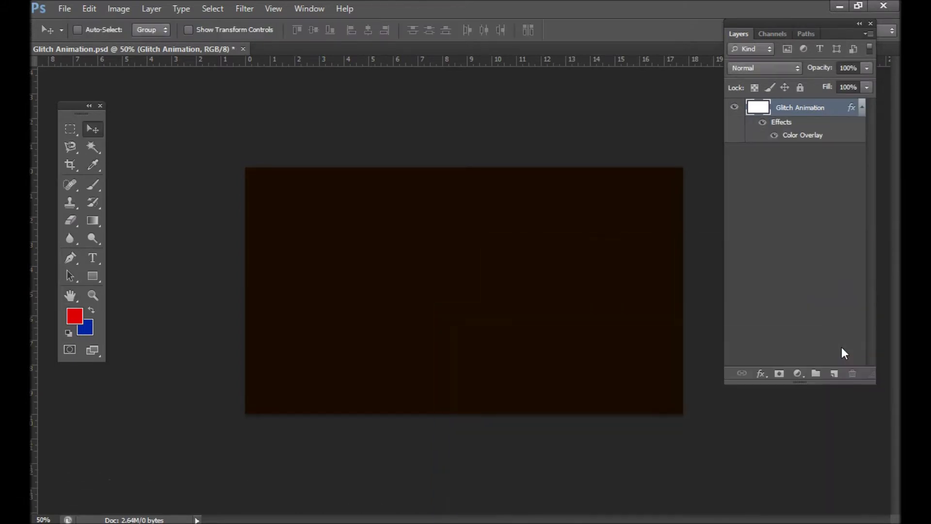
key(ctrl+plus)
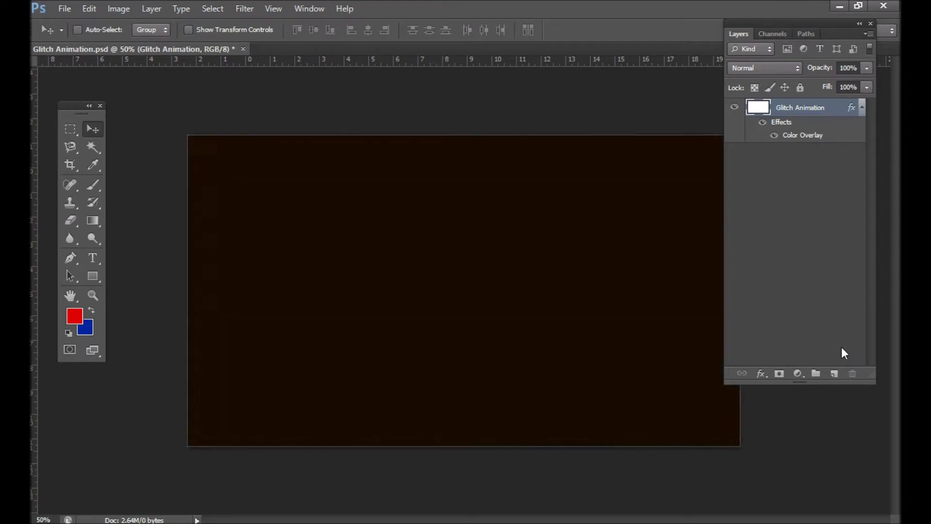
click(95, 260)
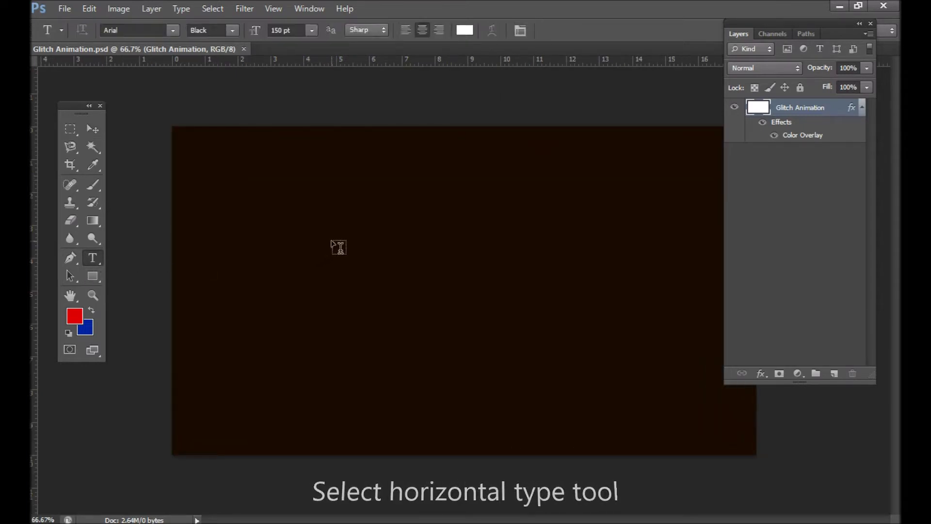
Step: Type white GLITCH text on the canvas at 48 pt
click(412, 228)
text(GLITCH ANIMATION)
key(BackSpace)
key(BackSpace)
key(BackSpace)
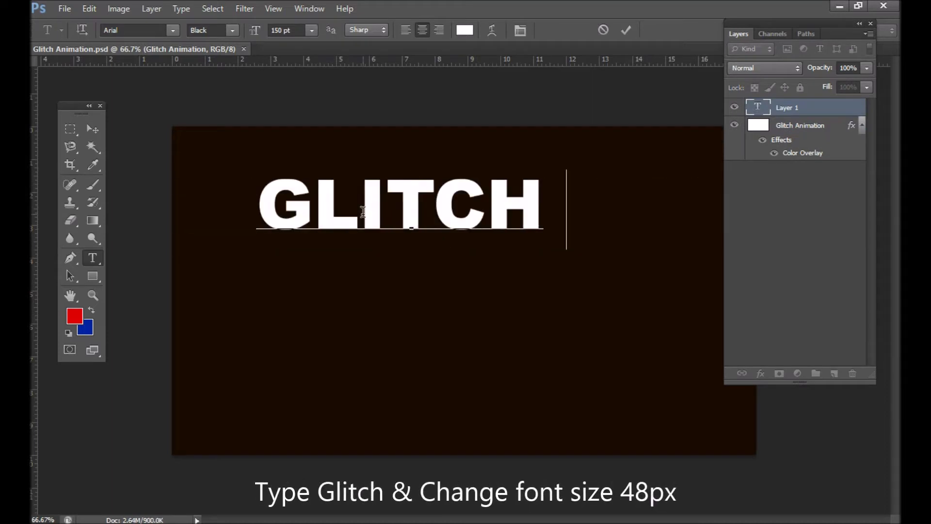
key(ctrl+a)
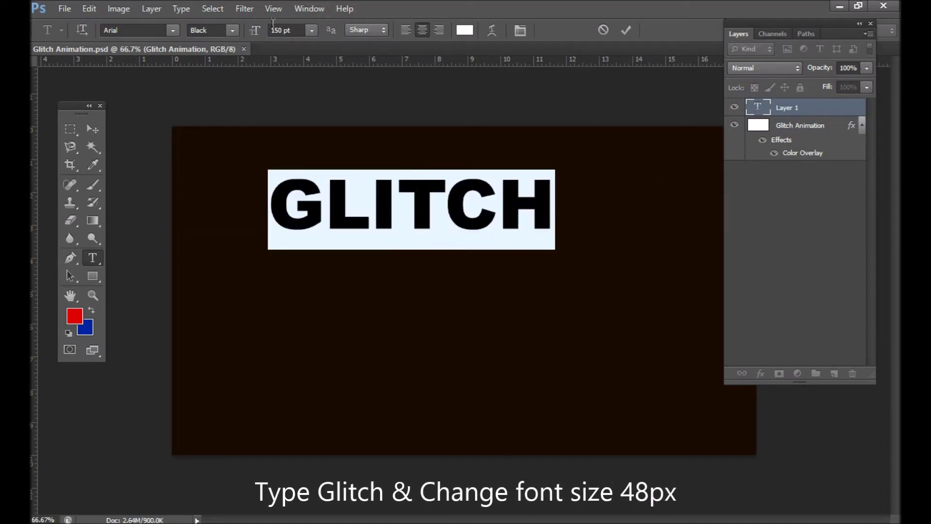
click(312, 30)
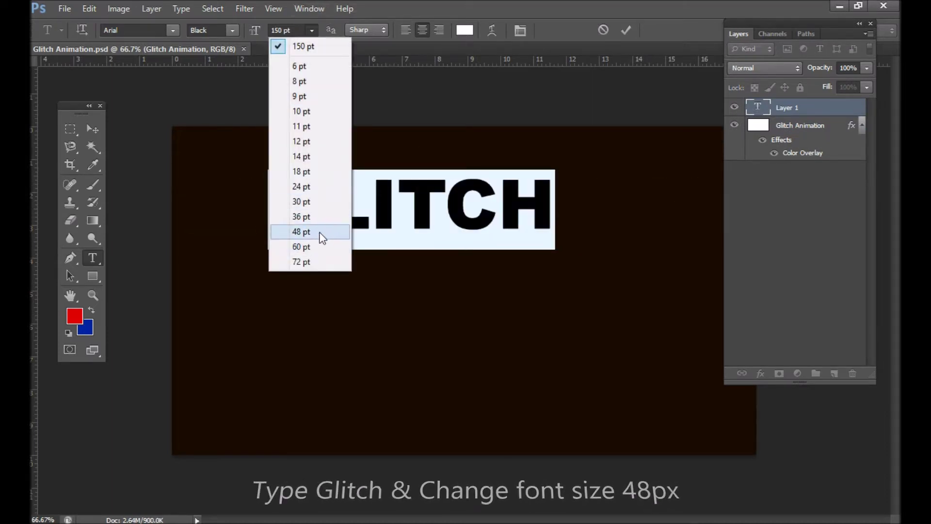
click(322, 232)
click(98, 128)
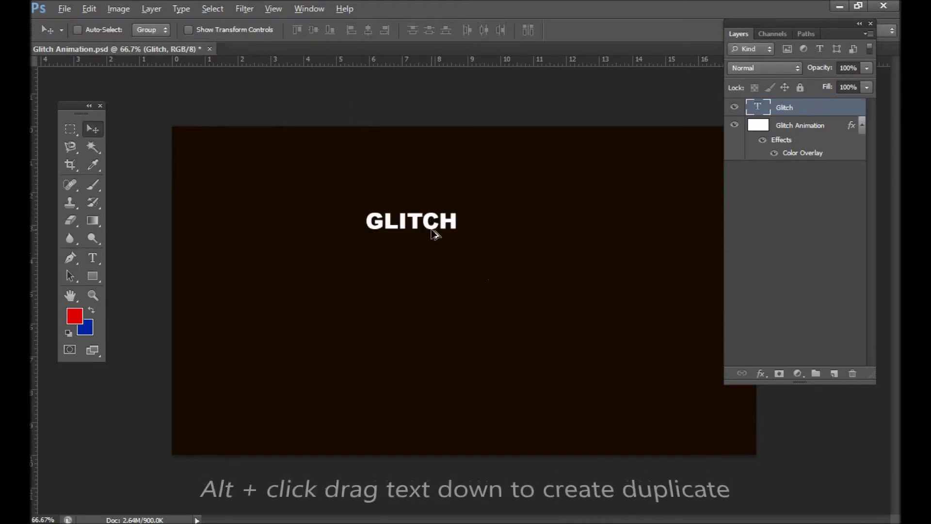
Step: Duplicate the text below, change the copy to ANIMATION, and move it lower
drag(432, 232, 430, 269)
double_click(762, 110)
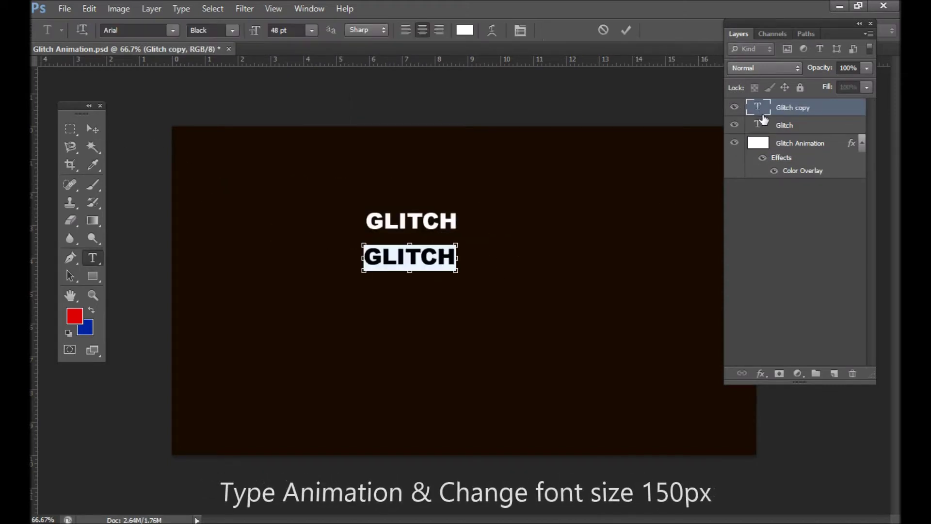
text(ANIMATION)
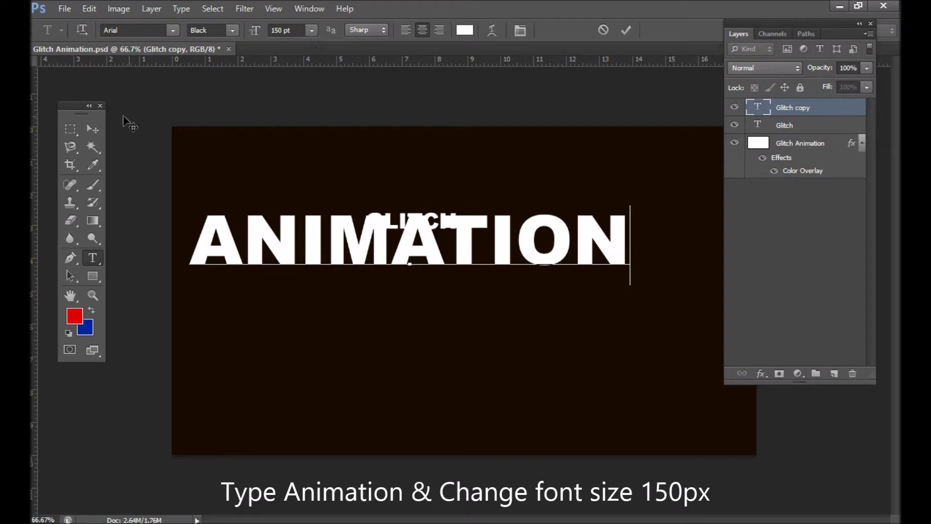
click(93, 129)
drag(475, 222, 524, 246)
Step: Centre both texts on the canvas and nudge GLITCH up above ANIMATION
shift+click(805, 127)
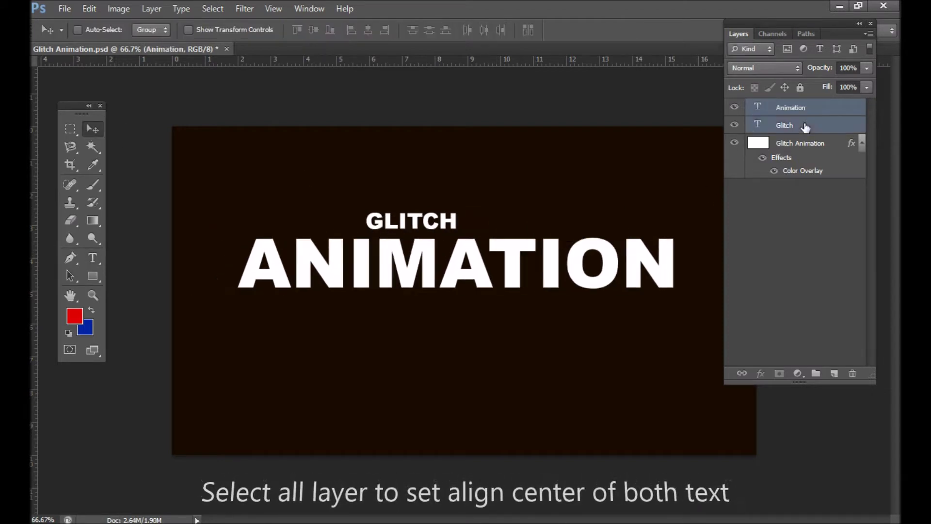
shift+click(800, 143)
click(373, 30)
click(311, 31)
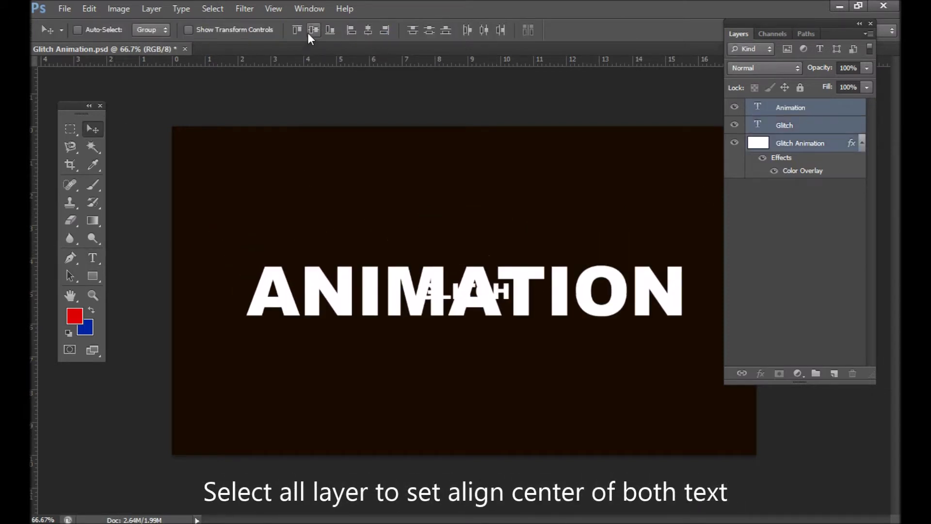
click(810, 127)
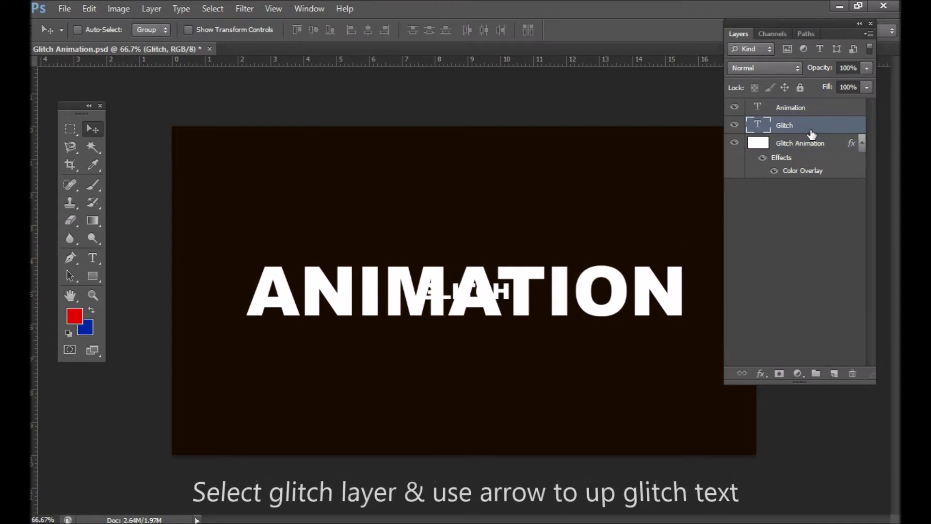
key(shift+Up)
key(shift+Up)
key(shift+Up)
key(shift+Down)
key(shift+Down)
key(shift+Down)
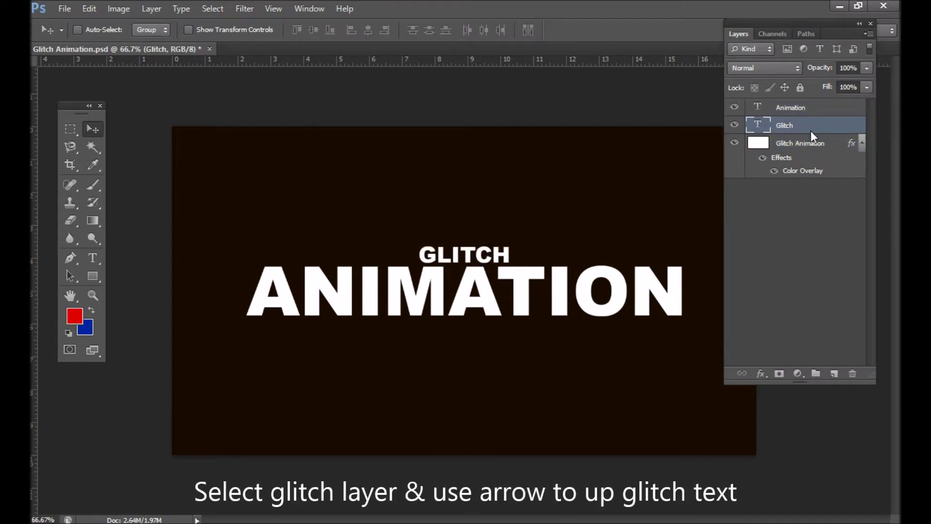
Step: Group the GLITCH and ANIMATION text layers together
click(820, 108)
click(862, 143)
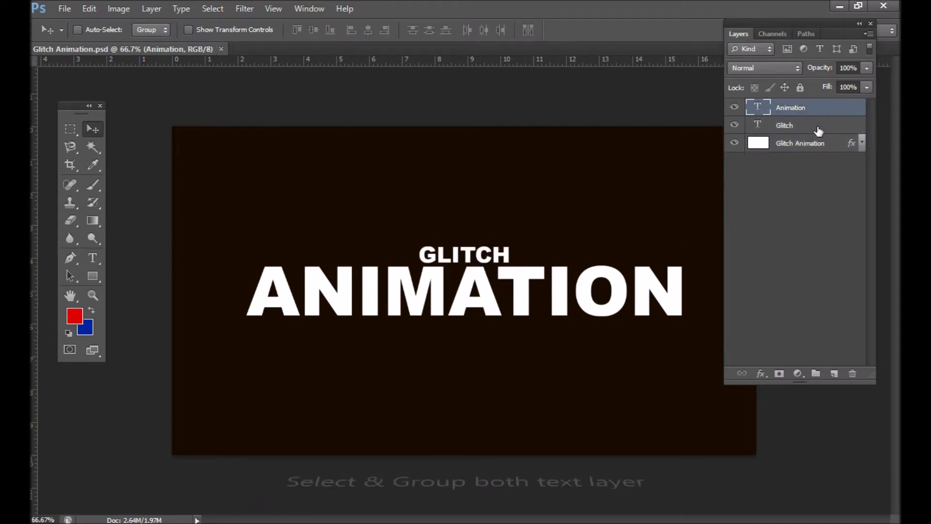
shift+click(818, 127)
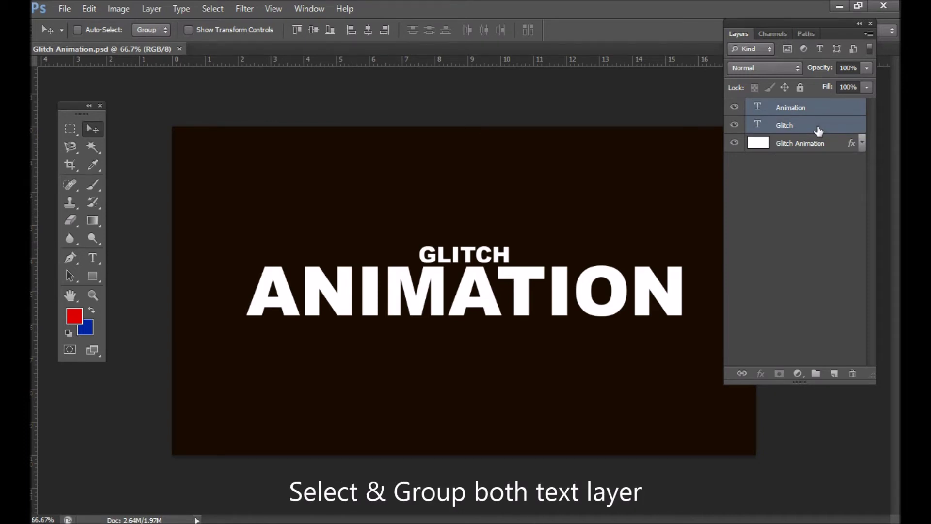
key(ctrl+g)
Step: Rename the text group to backup and move it below Glitch Animation
double_click(786, 107)
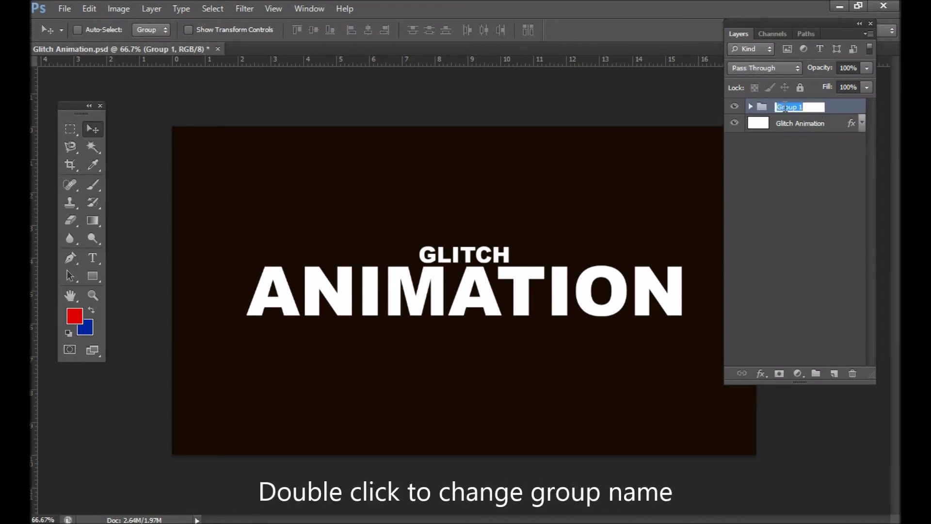
text(backup)
key(Return)
mouse_move(809, 111)
mouse_down()
mouse_move(808, 141)
mouse_move(797, 104)
mouse_up()
Step: Duplicate backup as group 1, then duplicate group 1 into 1 copy
key(ctrl+j)
double_click(798, 106)
text(1)
key(Return)
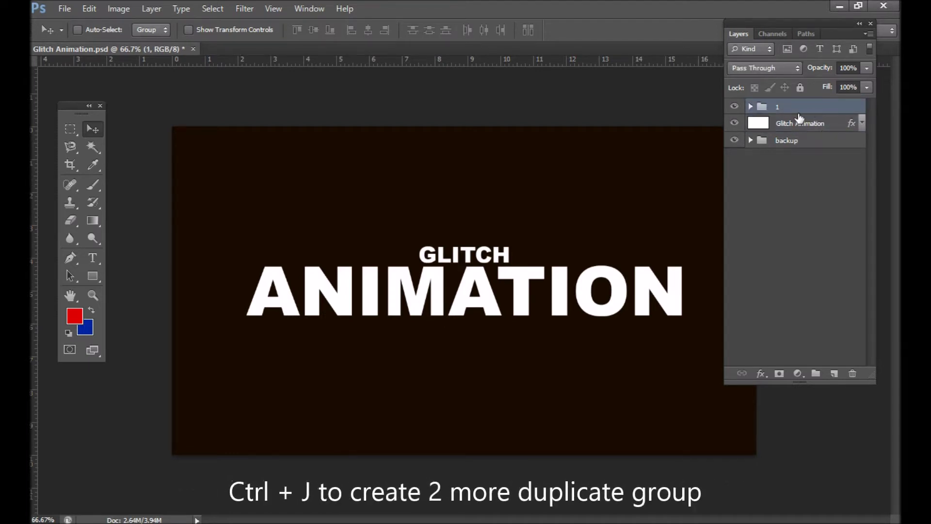
key(ctrl+j)
key(ctrl+j)
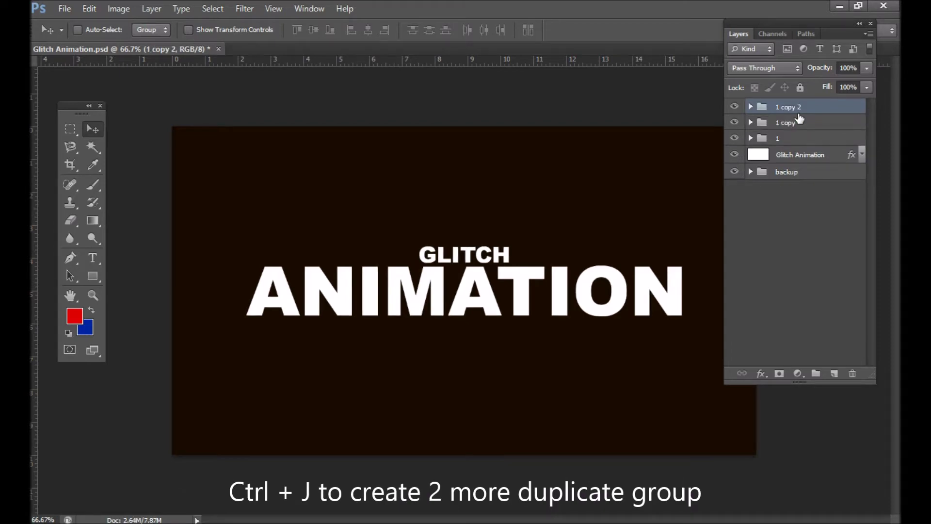
click(814, 123)
Step: Add a red Color Overlay (#de0000) to the 1 copy group
double_click(815, 122)
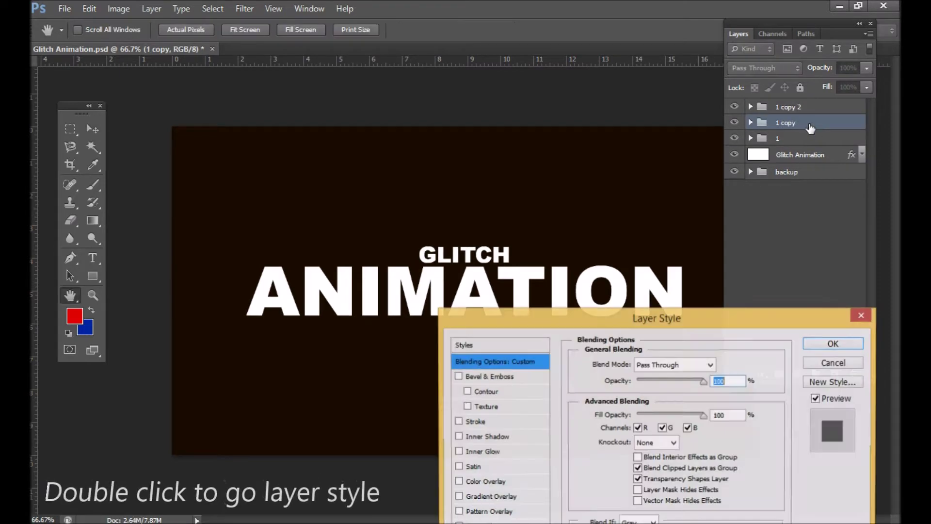
drag(688, 322, 715, 183)
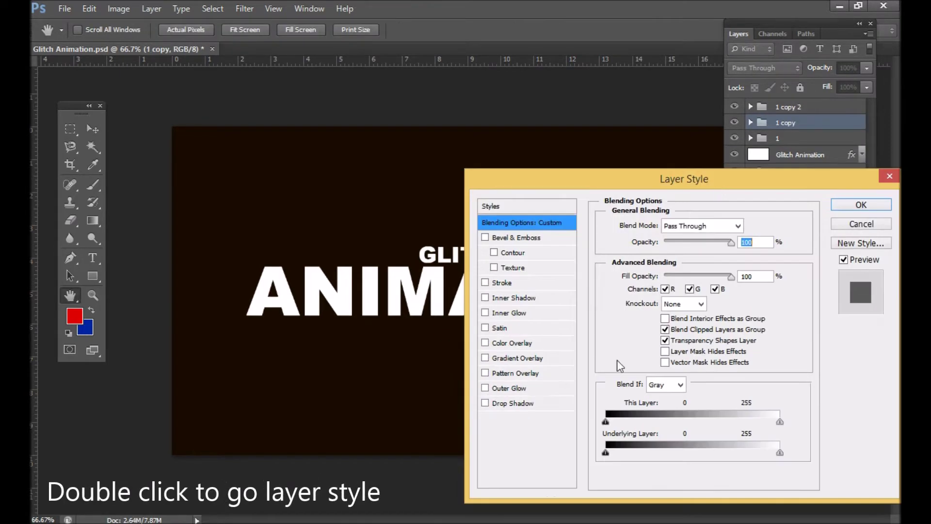
click(531, 345)
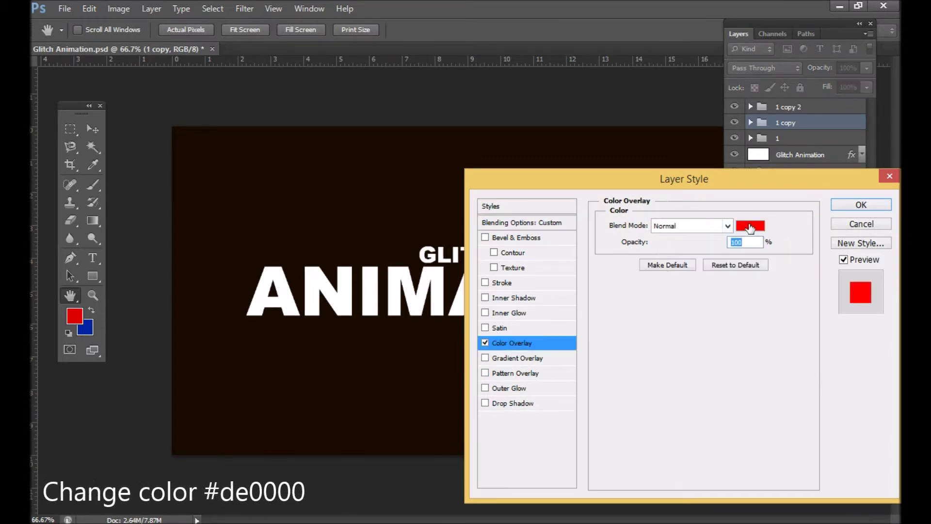
click(751, 227)
text(222)
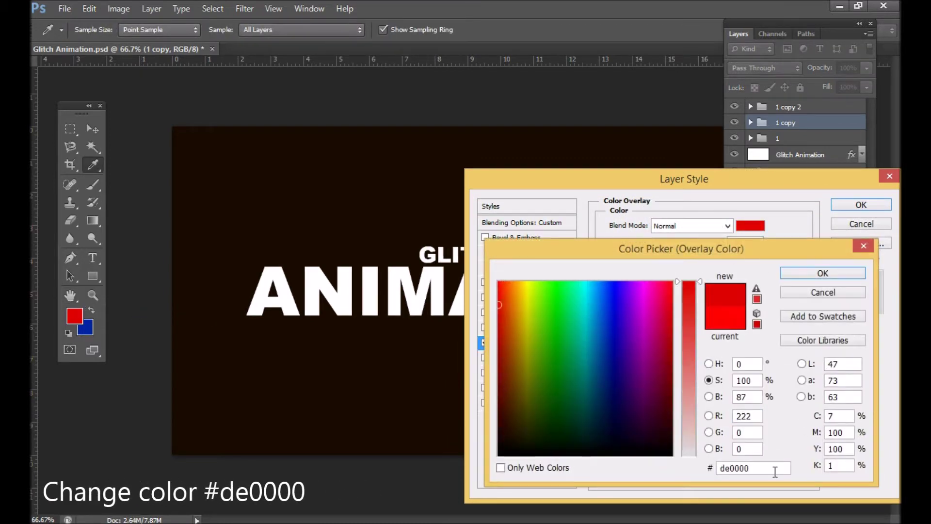
click(841, 273)
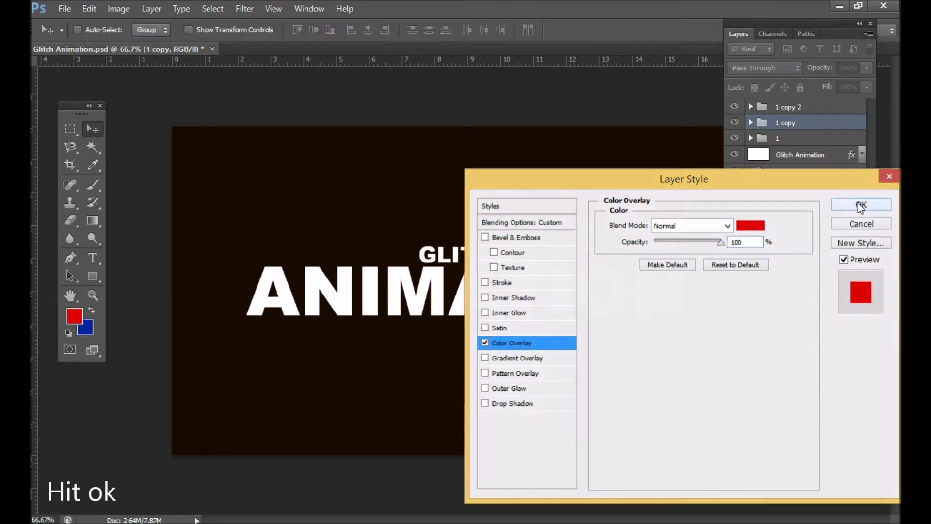
click(861, 206)
click(862, 122)
Step: Give 1 copy 2 a blue #0022a1 Color Overlay and hide it
click(852, 107)
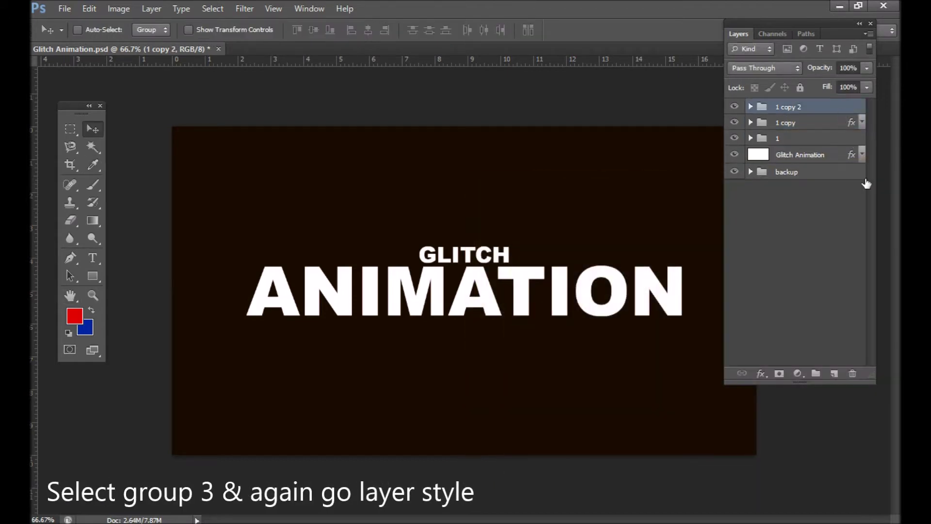
double_click(825, 107)
click(511, 343)
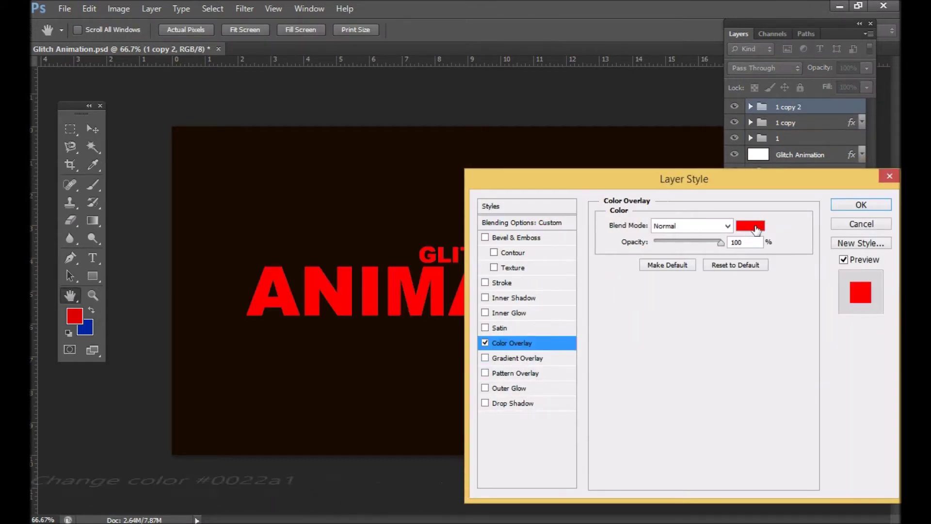
click(751, 225)
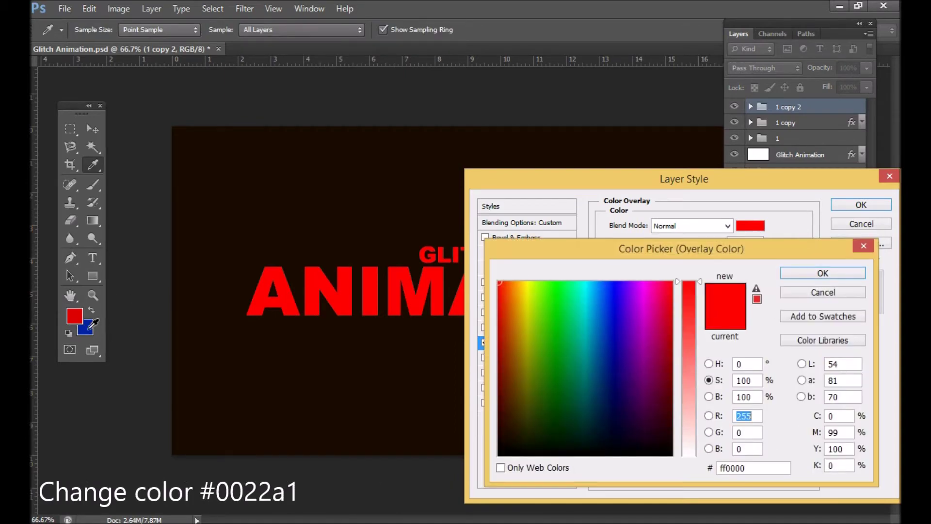
text(0022a1)
click(823, 273)
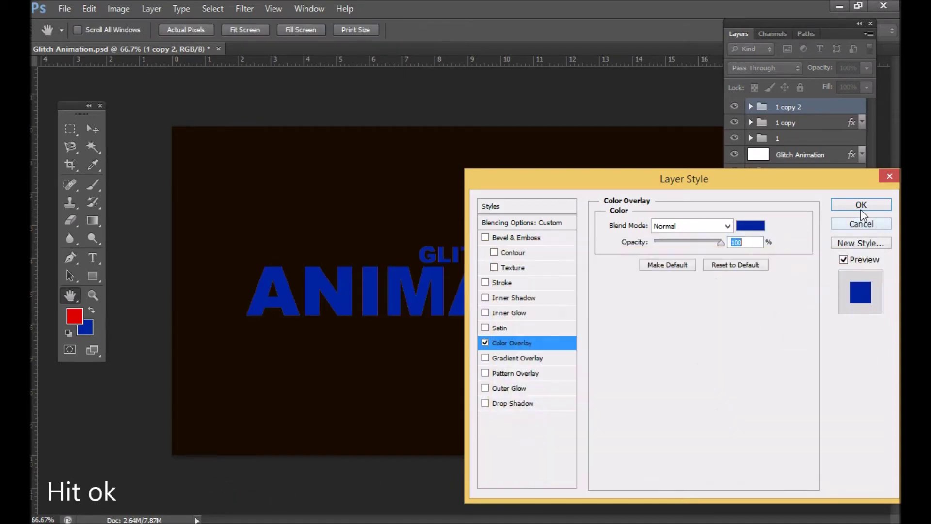
click(863, 205)
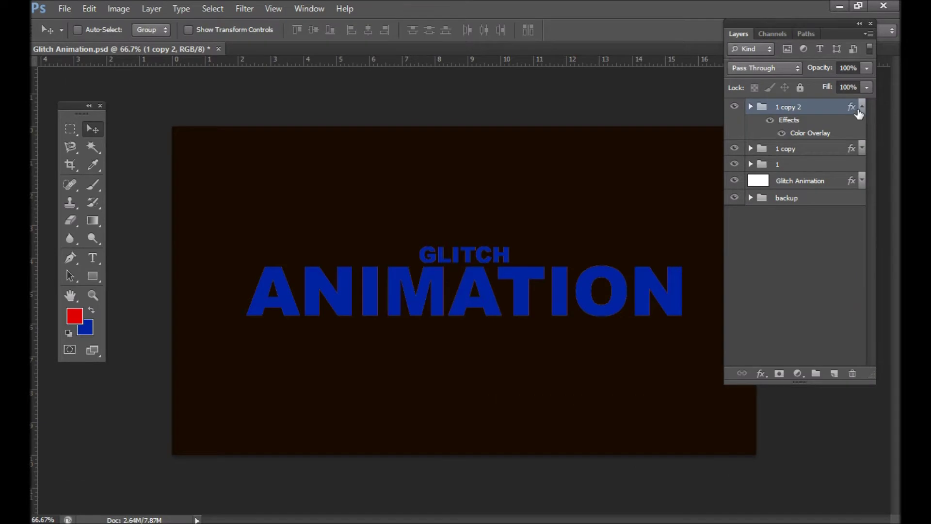
click(861, 110)
Step: Change the 1 copy overlay colour toward an orange-yellow
click(800, 122)
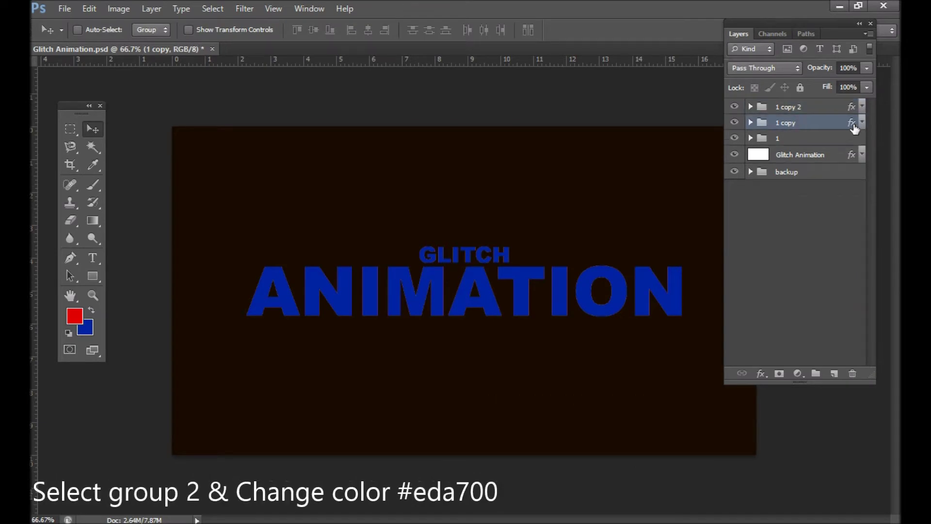
click(735, 107)
double_click(851, 122)
click(514, 343)
click(751, 226)
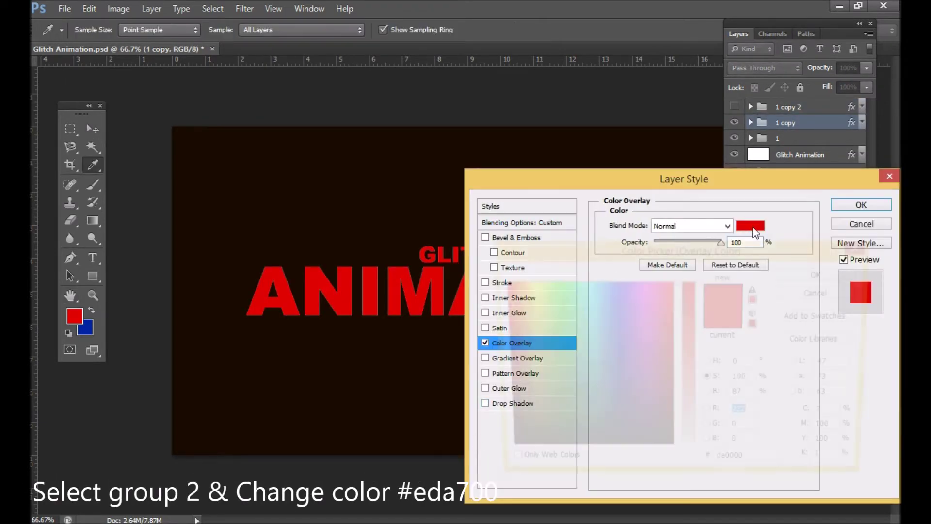
click(528, 286)
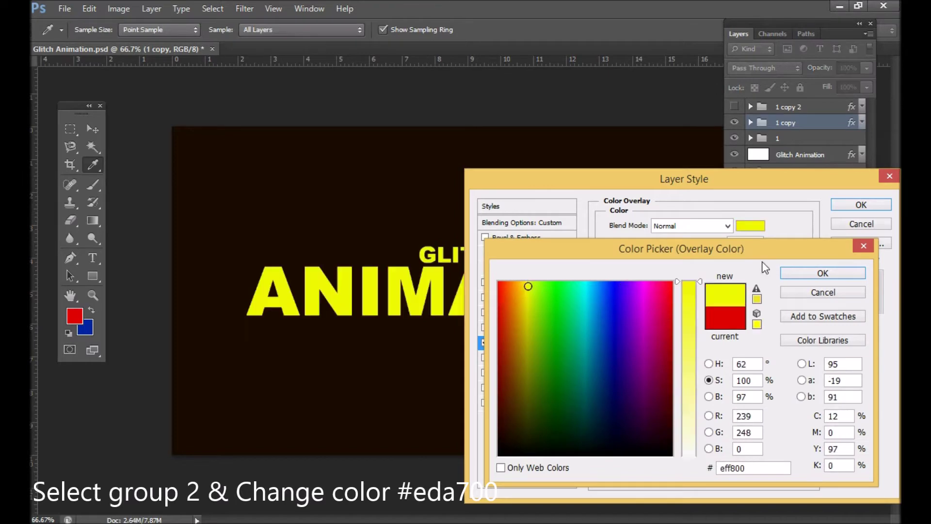
drag(525, 278, 519, 293)
Step: Apply the orange overlay to 1 copy and reorder groups so 1 copy 2 sits below it
click(827, 272)
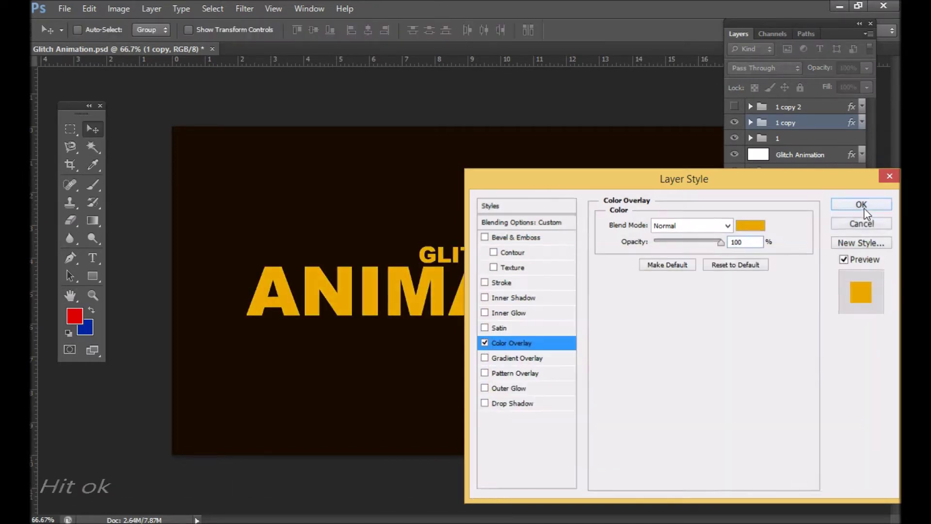
click(862, 205)
key(v)
shift+click(776, 138)
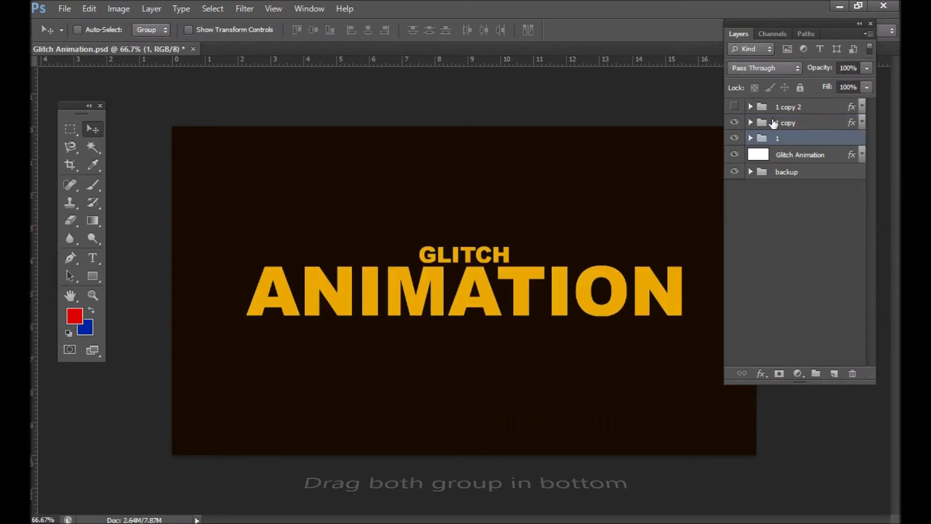
drag(781, 138, 791, 146)
click(810, 107)
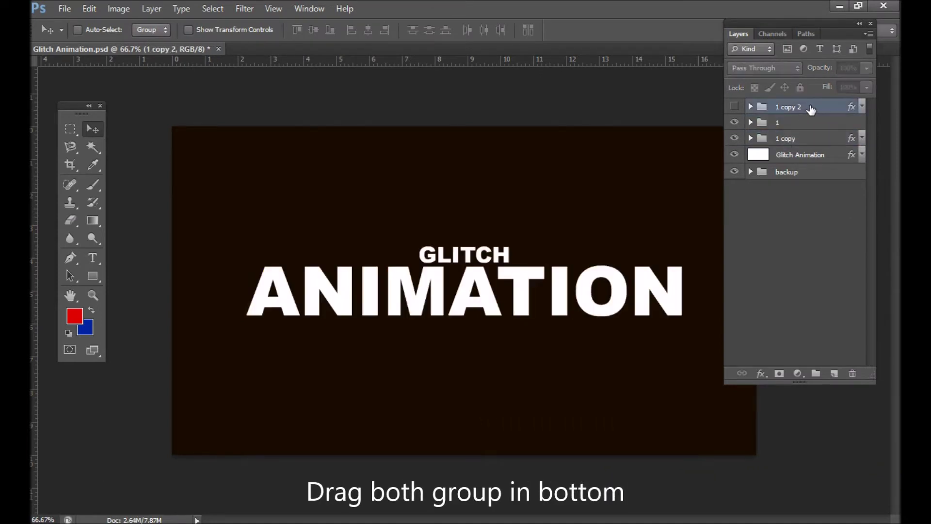
drag(812, 109, 807, 147)
Step: Show the blue copy and offset the orange copy right and the blue copy left
click(785, 122)
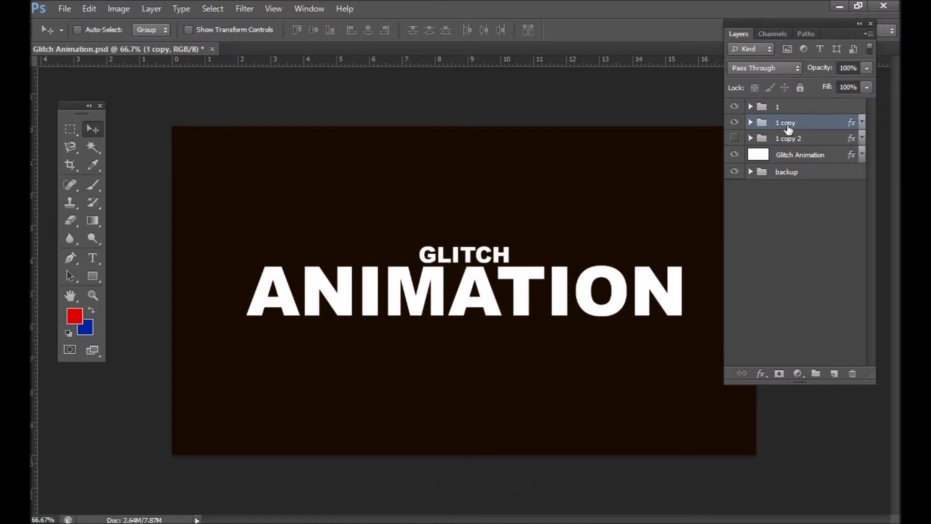
click(734, 138)
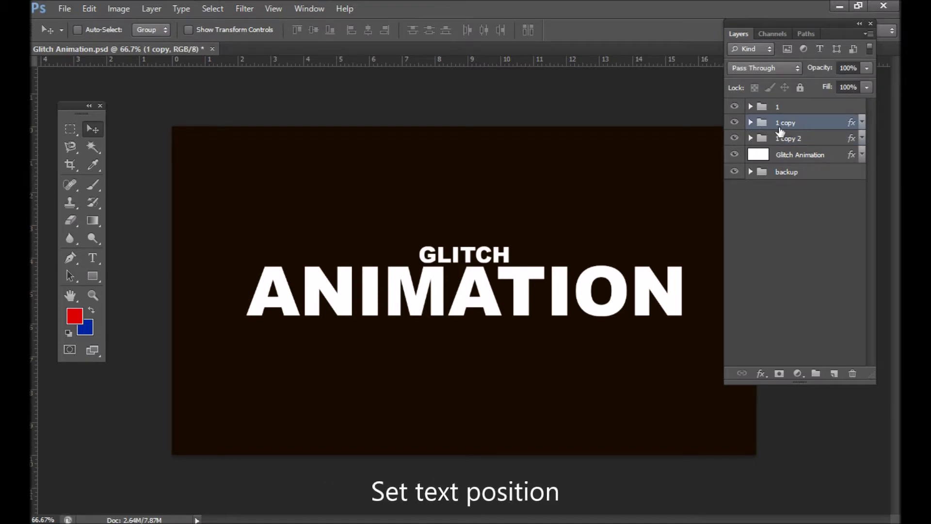
key(shift+Right)
click(796, 138)
key(shift+Left)
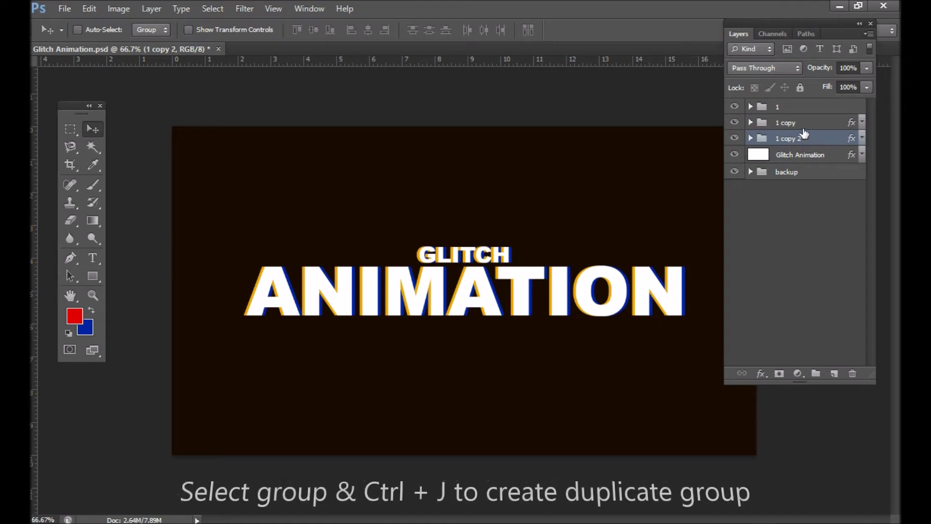
Step: Duplicate the top group 1, keep the name 1, and move it below 1 copy 2
click(799, 106)
key(ctrl+j)
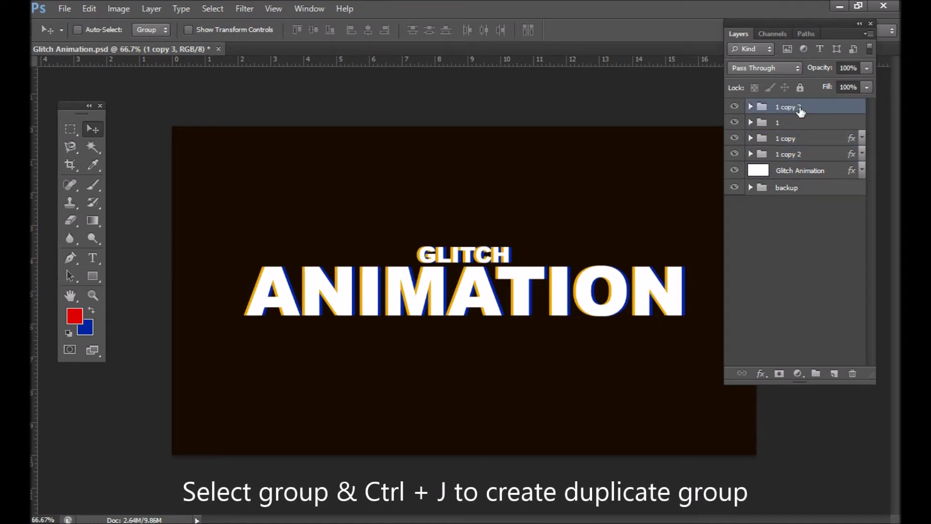
double_click(798, 107)
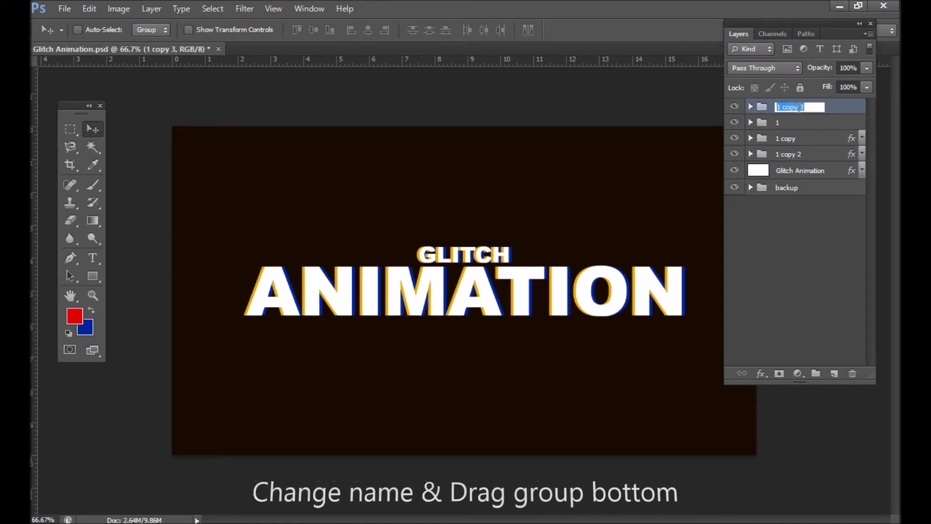
text(1)
key(Return)
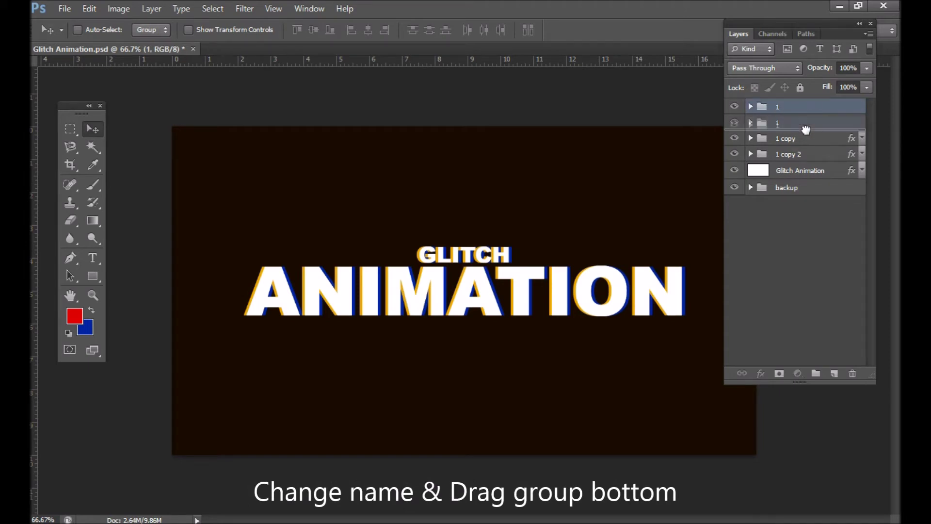
drag(806, 130, 788, 157)
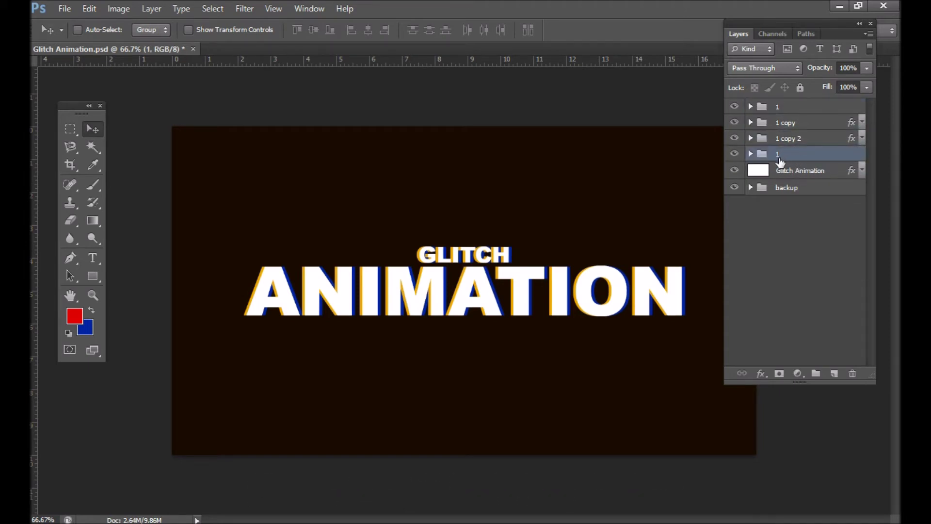
click(790, 139)
Step: Merge the top three groups into one layer named 2
shift+click(798, 110)
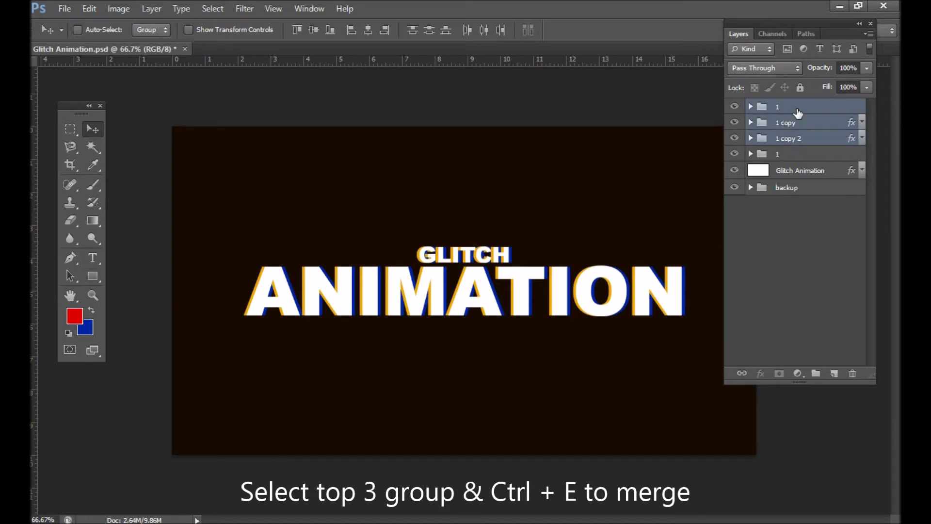
key(ctrl+e)
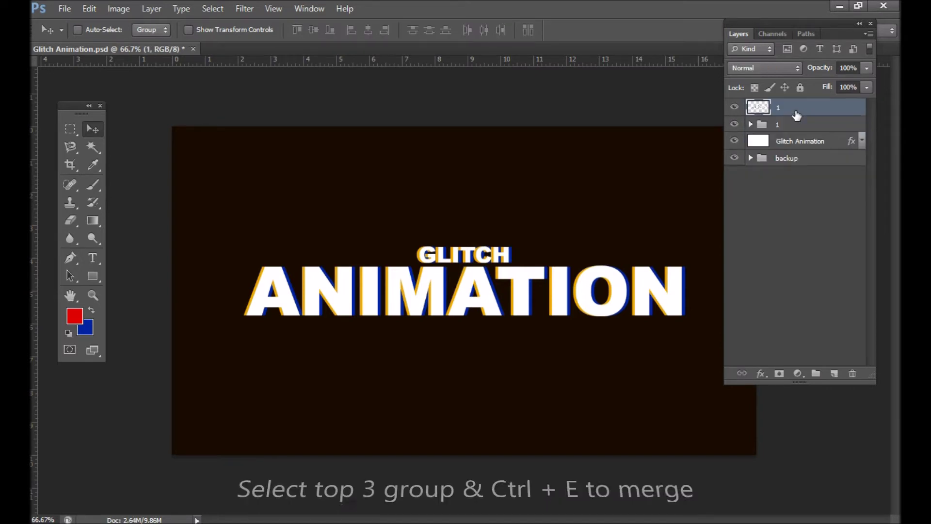
double_click(782, 107)
text(2)
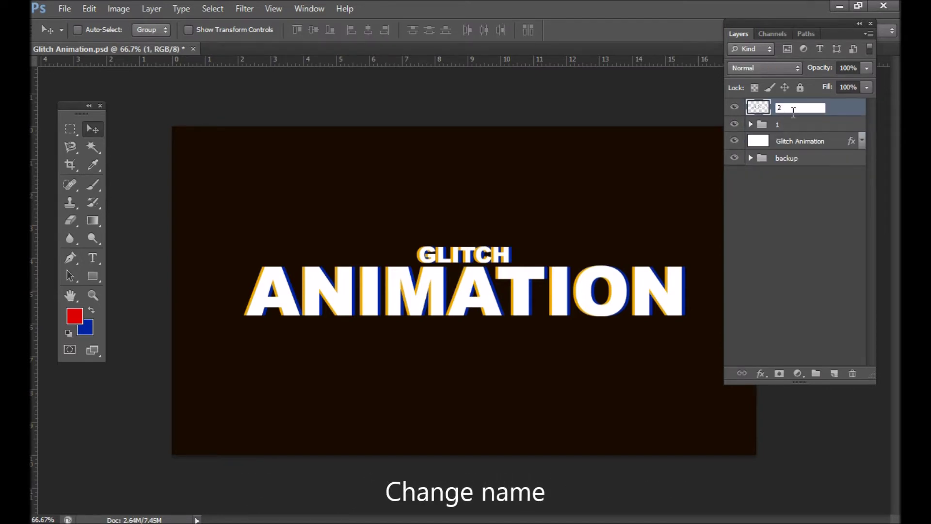
click(790, 124)
Step: Merge group 1 into a single layer 1 and duplicate layer 2 as 2 copy
click(735, 107)
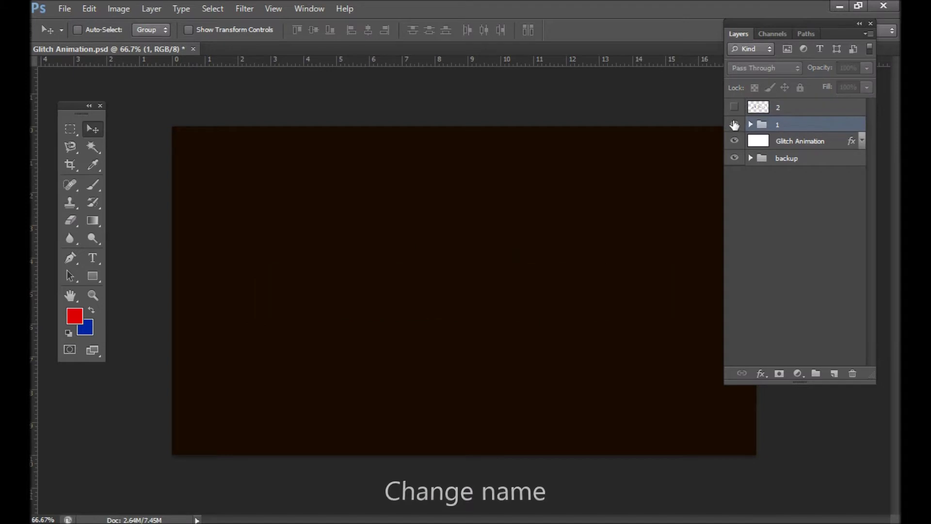
click(735, 125)
click(735, 124)
click(736, 108)
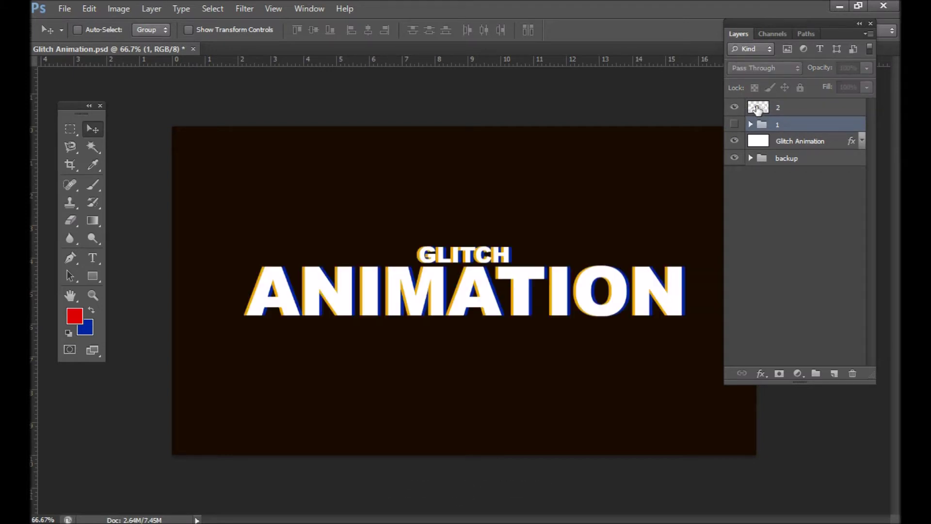
click(784, 109)
click(786, 125)
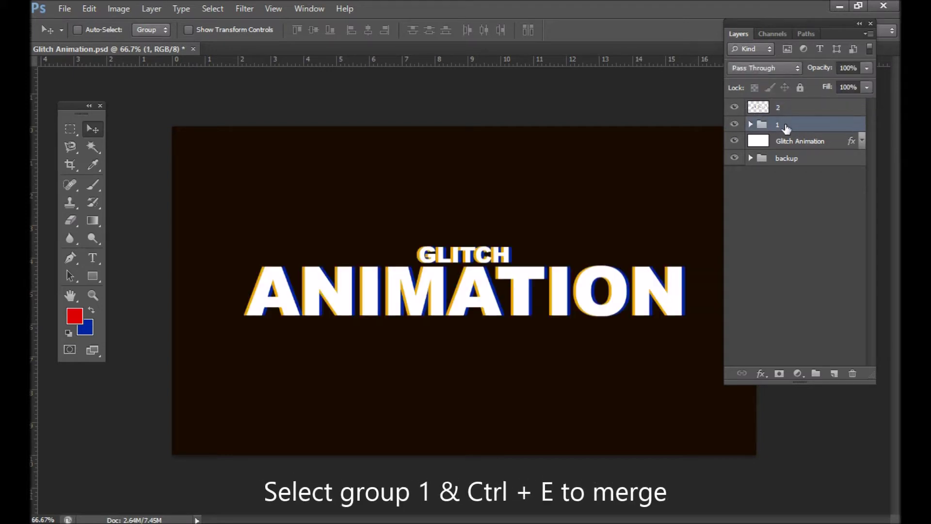
key(ctrl+e)
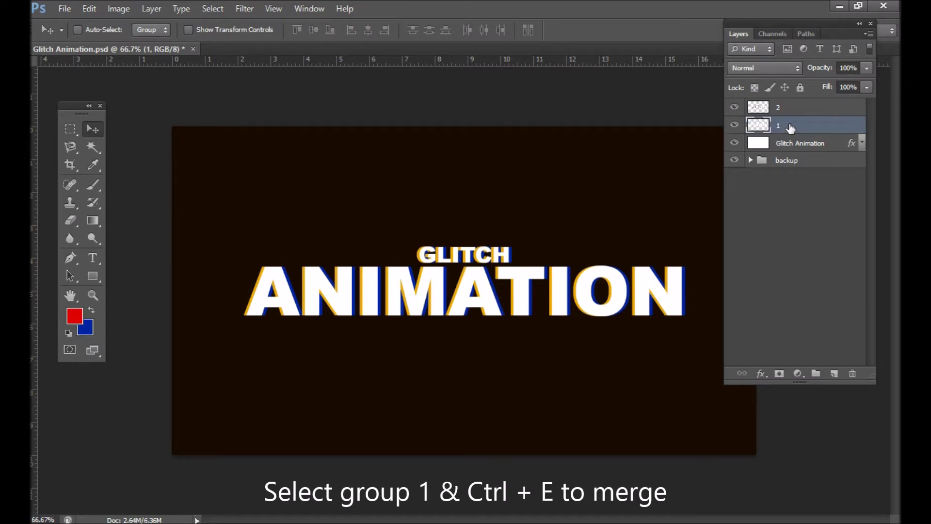
click(784, 108)
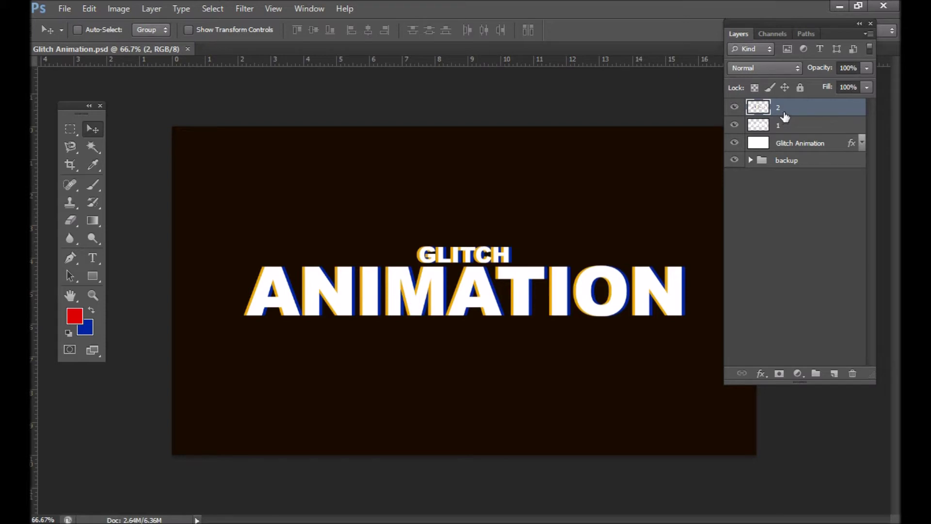
key(ctrl+j)
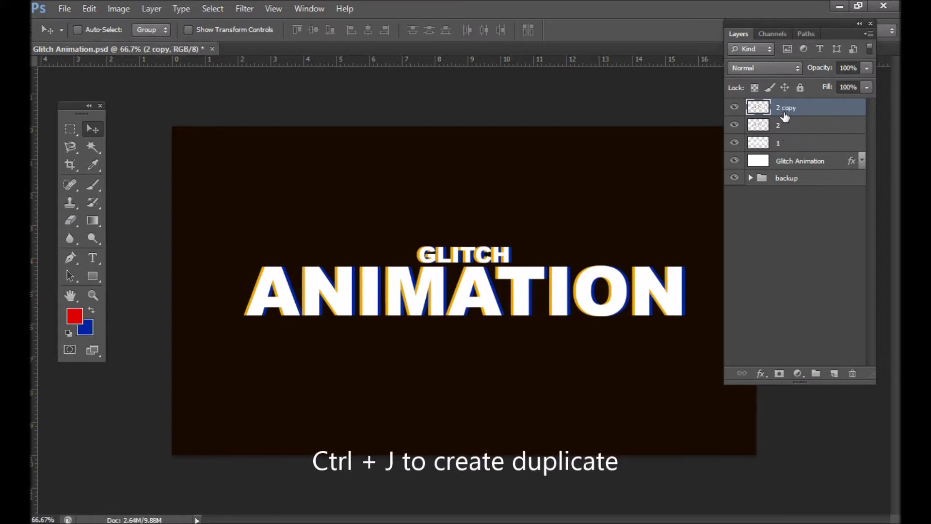
Step: Hide layer 2 and marquee-select several thin horizontal strips across ANIMATION
click(735, 125)
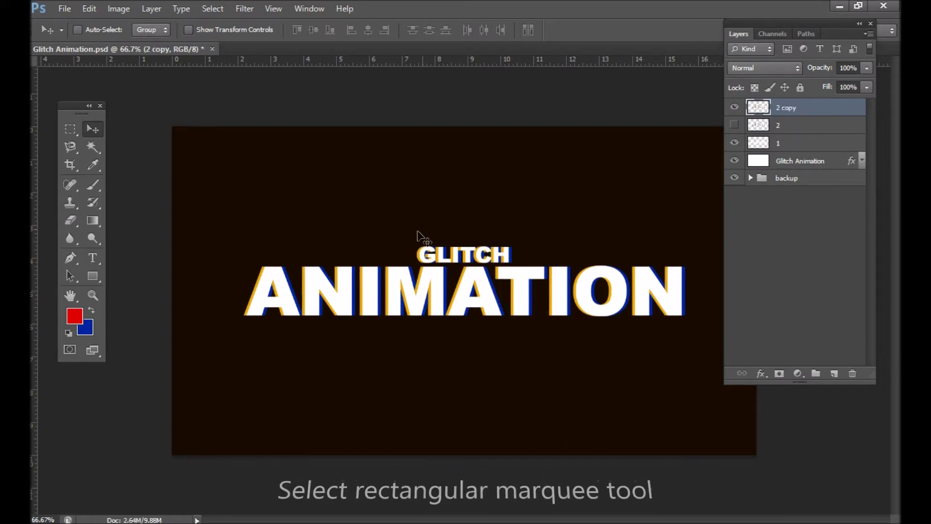
click(70, 128)
drag(254, 270, 357, 277)
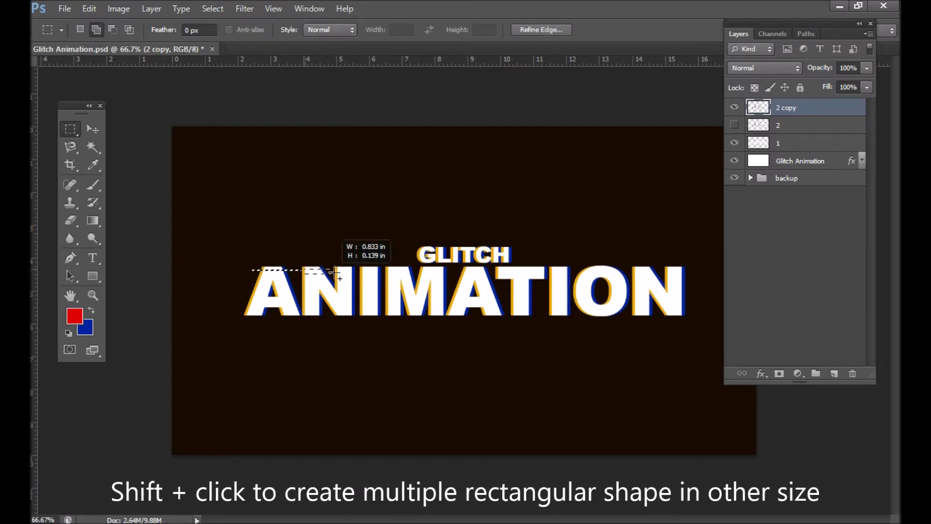
mouse_move(357, 276)
mouse_down()
mouse_move(329, 275)
mouse_move(473, 271)
mouse_up()
mouse_move(585, 274)
mouse_down()
mouse_move(678, 280)
mouse_move(664, 296)
mouse_move(448, 308)
mouse_move(243, 295)
mouse_up()
mouse_move(614, 309)
mouse_down()
mouse_move(587, 317)
mouse_move(478, 314)
mouse_up()
mouse_move(361, 304)
mouse_down()
mouse_move(351, 299)
mouse_move(393, 302)
mouse_move(323, 297)
mouse_up()
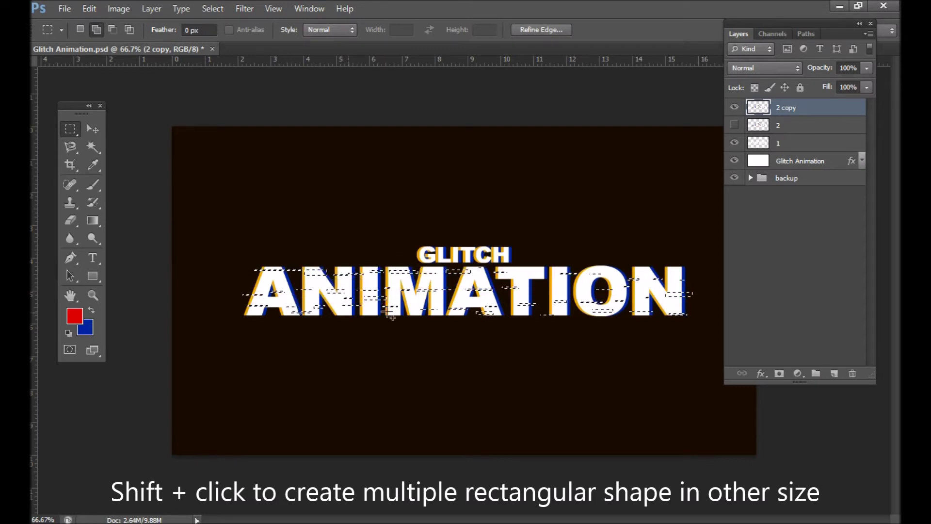
drag(533, 264, 554, 274)
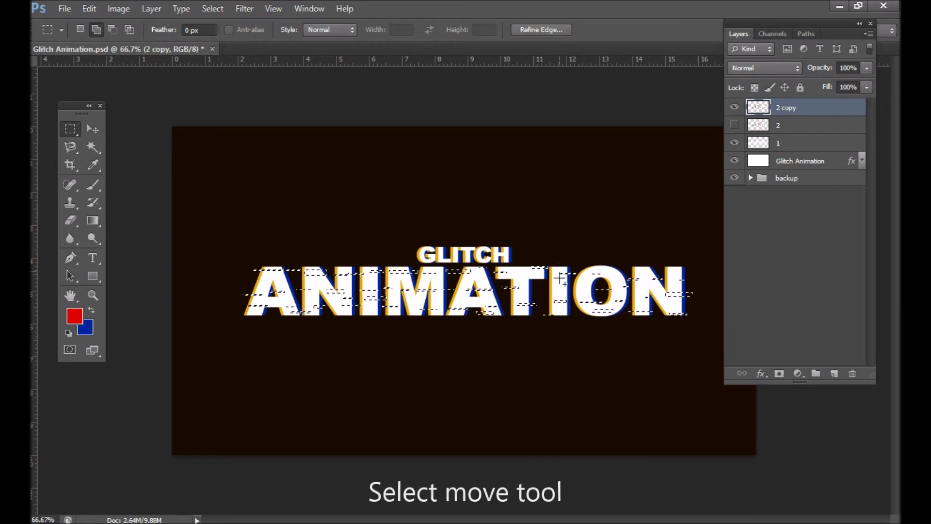
Step: Nudge the selected strips sideways on the 2 copy layer with the Move tool
key(v)
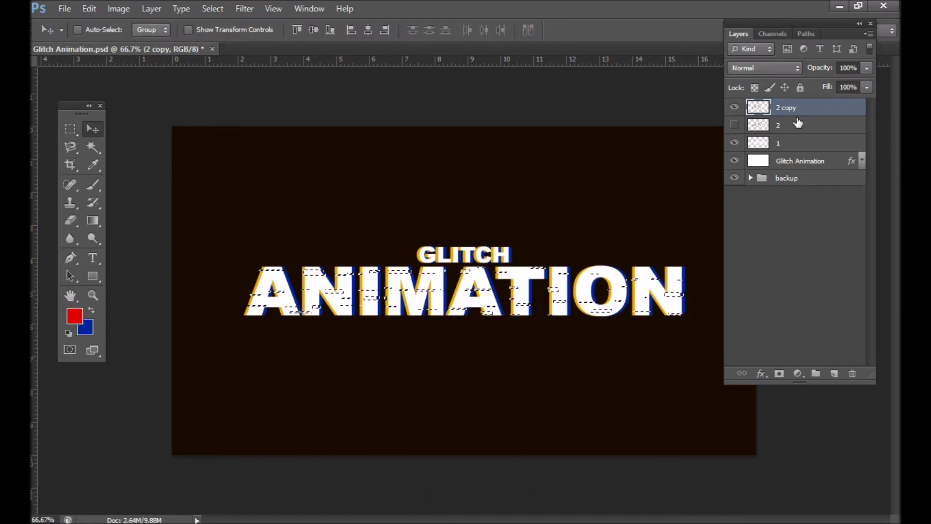
key(Right)
key(Right)
key(Right)
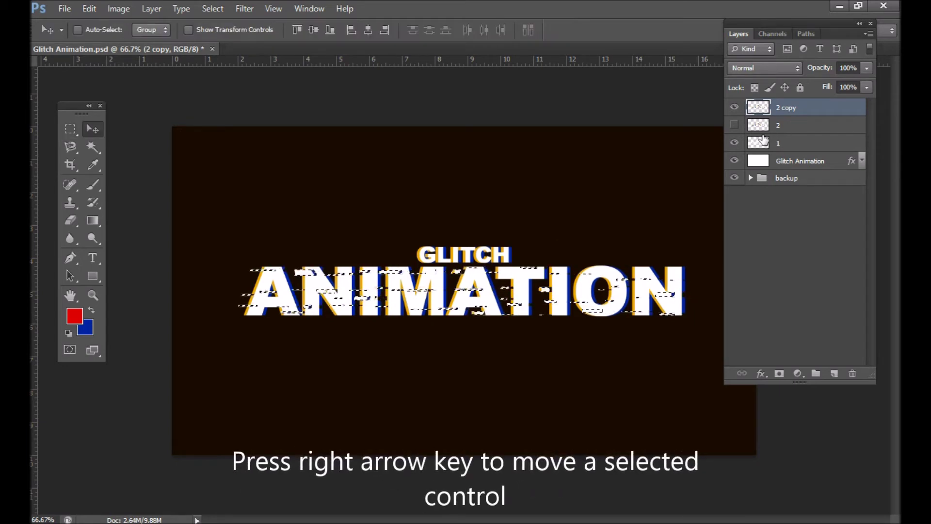
drag(764, 139, 762, 150)
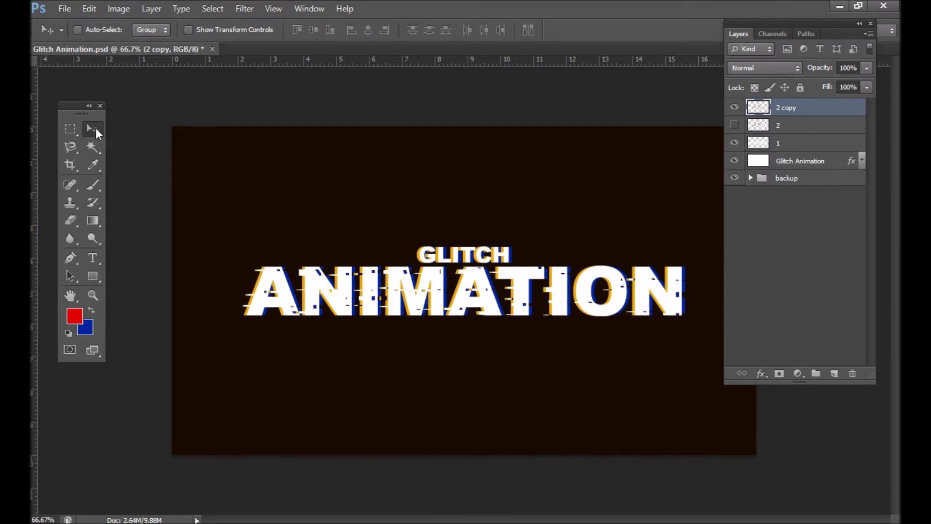
text(3)
Step: Rename the sliced layer to 3 and show the Timeline panel
click(798, 112)
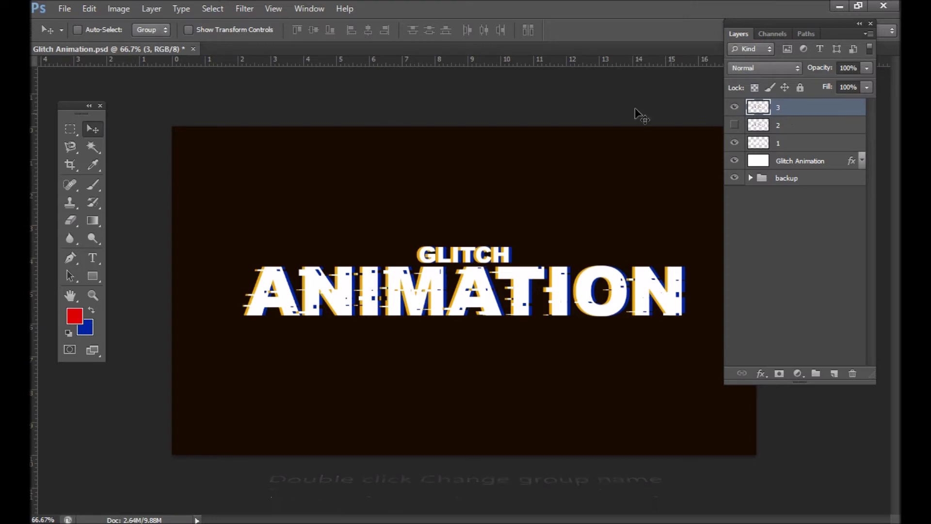
click(309, 8)
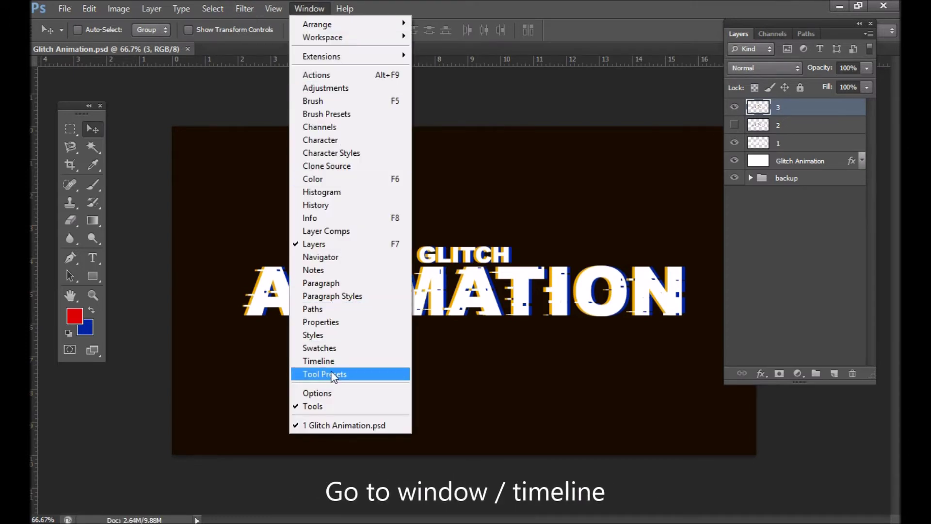
click(334, 362)
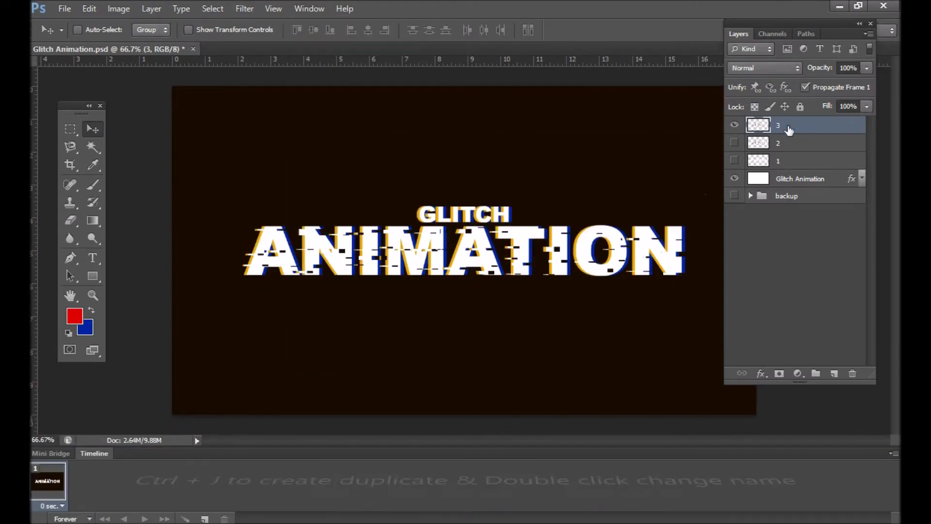
Step: Duplicate layer 3 and name the copy 4
key(ctrl+j)
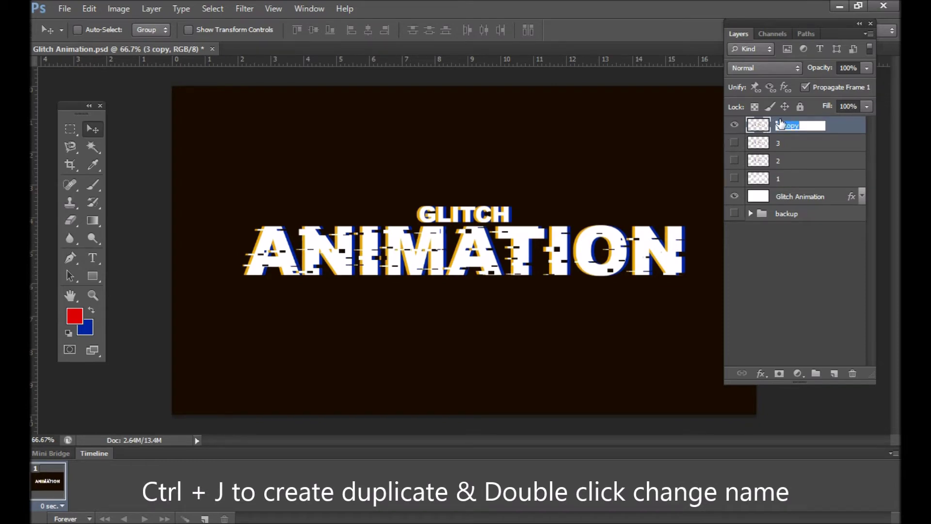
text(4)
key(Return)
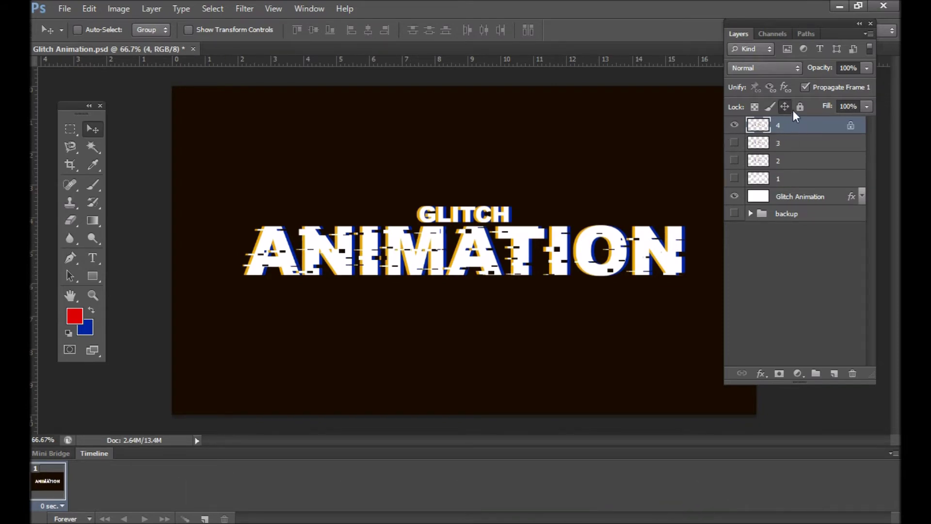
click(245, 8)
mouse_move(255, 225)
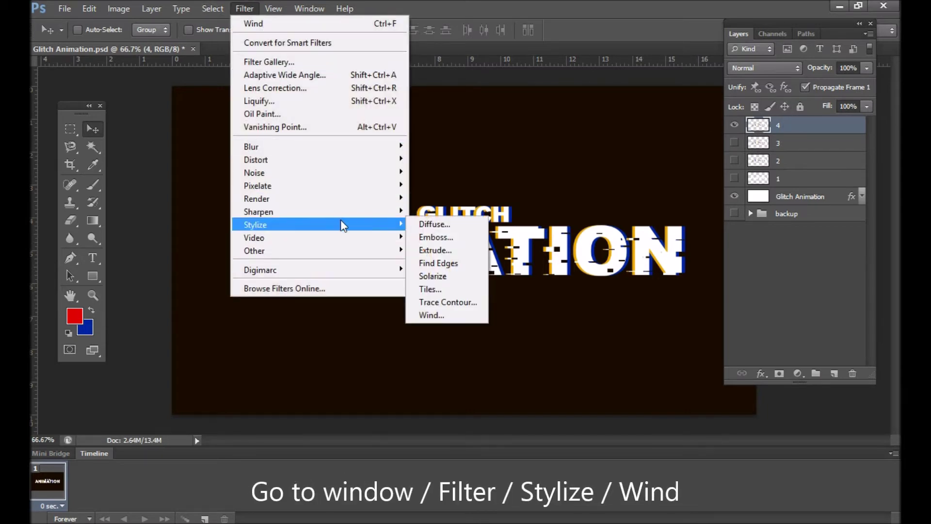
Step: Apply a staggered Wind filter from the left to layer 4, then erase the stray blue left-edge strip
click(476, 315)
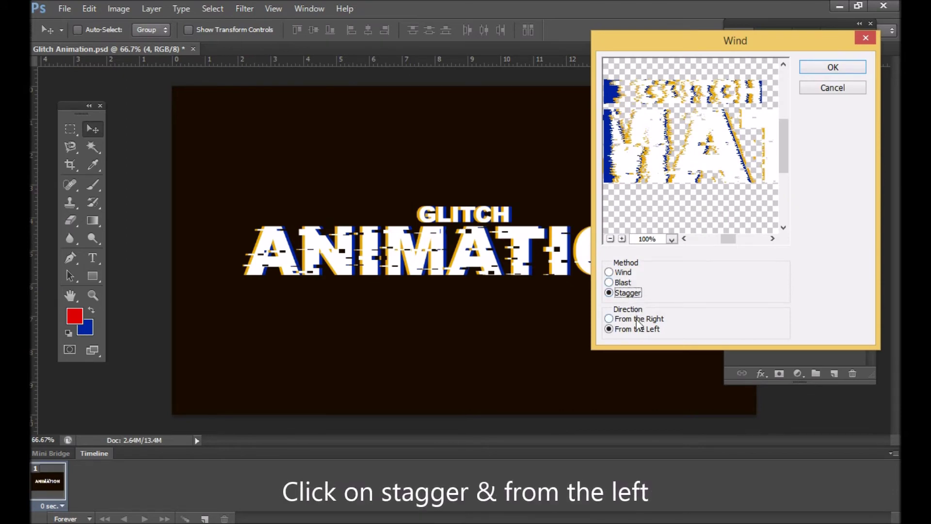
click(835, 69)
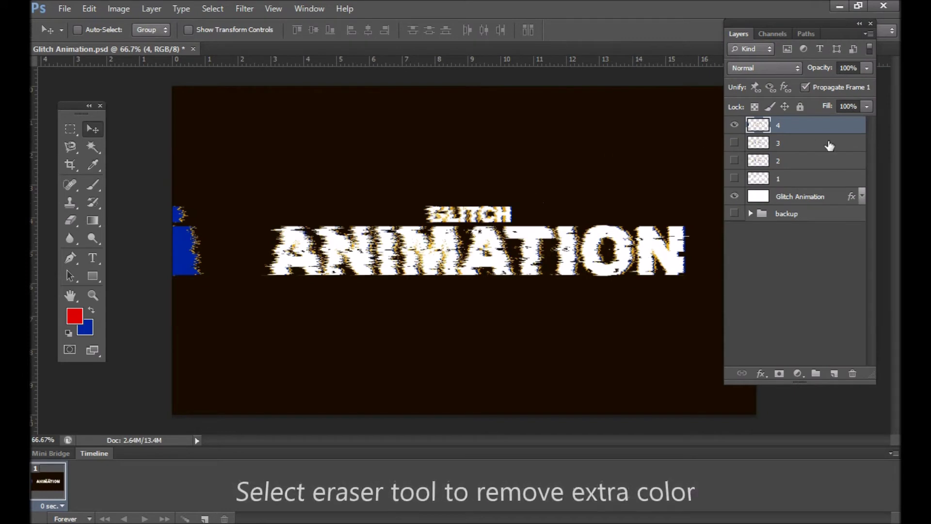
click(70, 220)
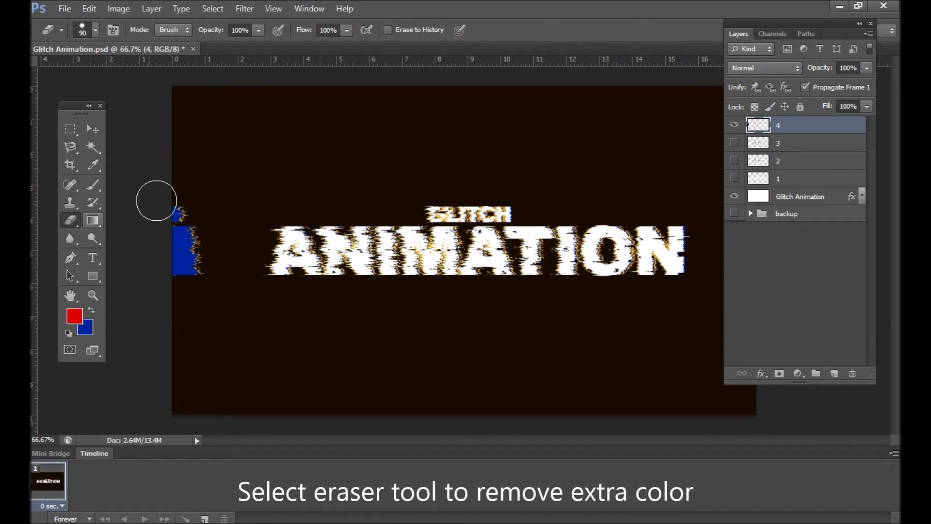
drag(168, 201, 174, 235)
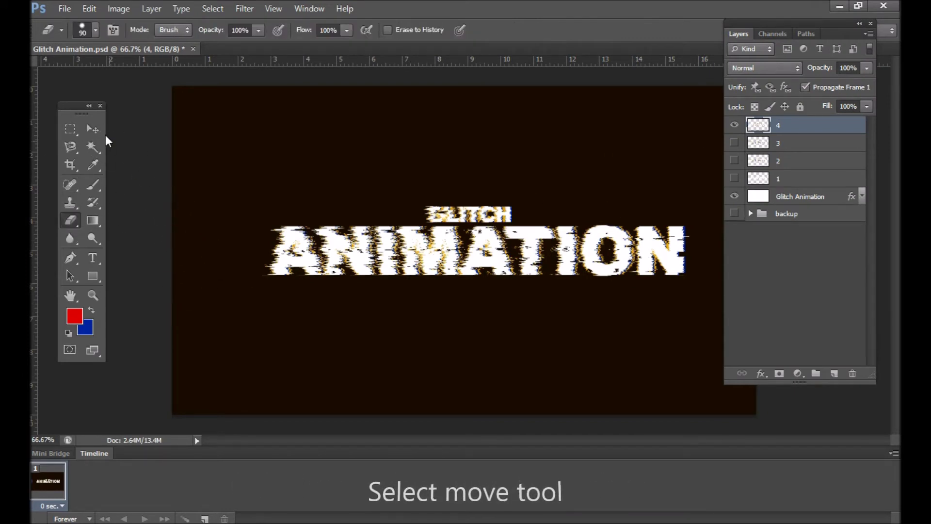
click(93, 129)
Step: Hide layer 4 and duplicate layer 1 to the top of the stack as layer 5
click(735, 125)
click(796, 179)
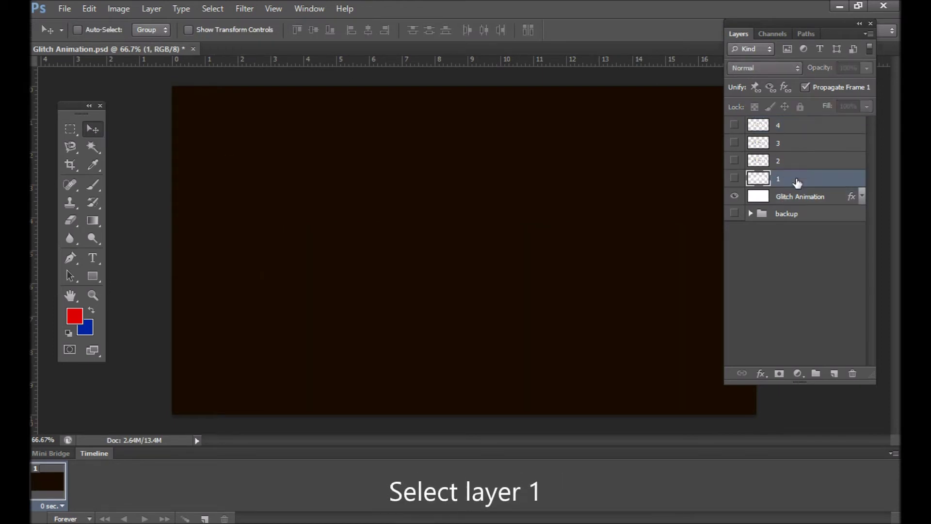
key(ctrl+j)
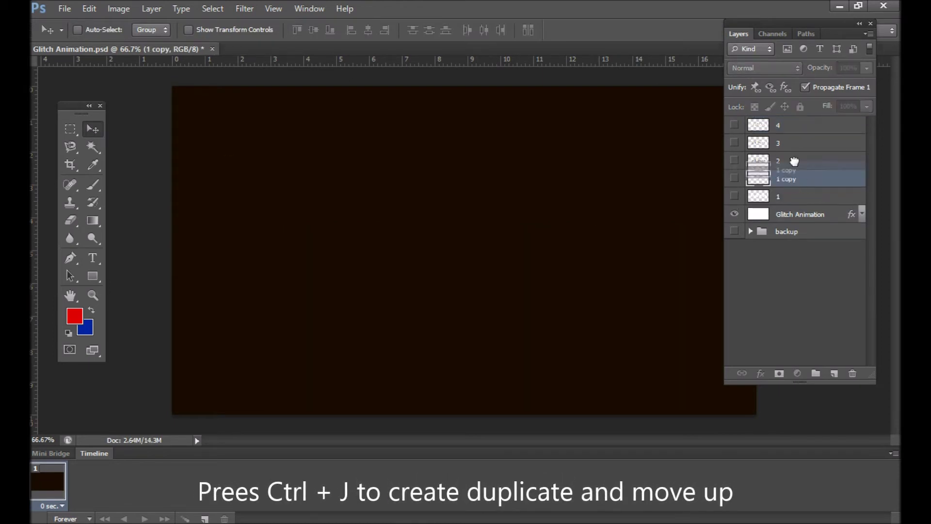
drag(794, 162, 791, 127)
click(734, 125)
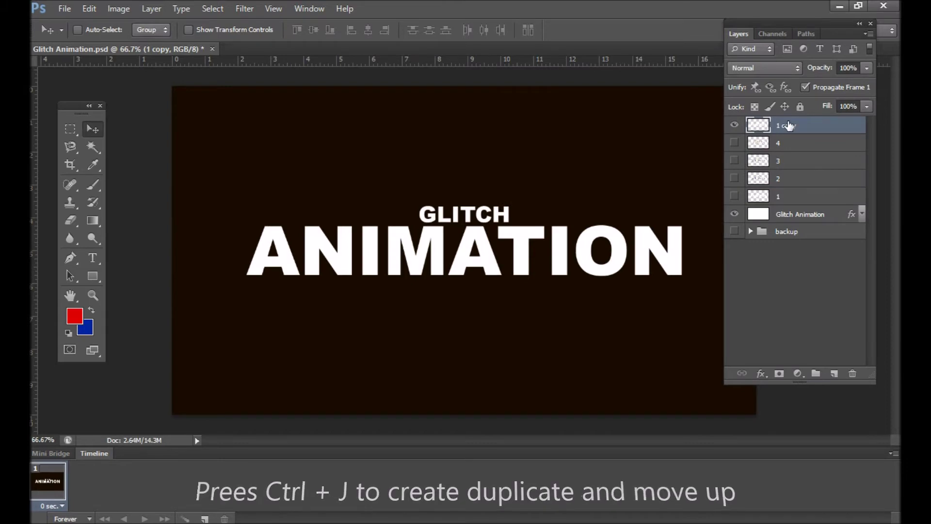
text(5)
key(Return)
Step: Give layer 5 a red #de0000 Color Overlay, then hide it
double_click(843, 125)
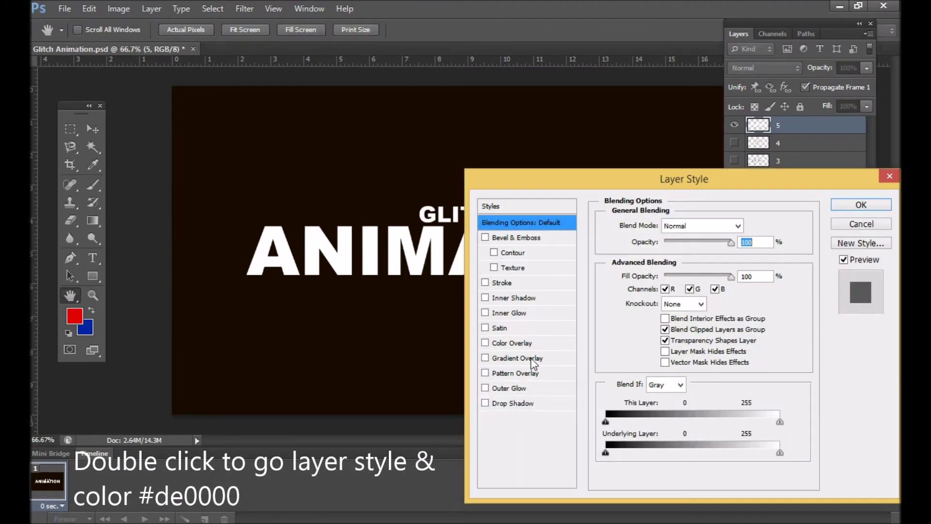
click(528, 344)
click(747, 227)
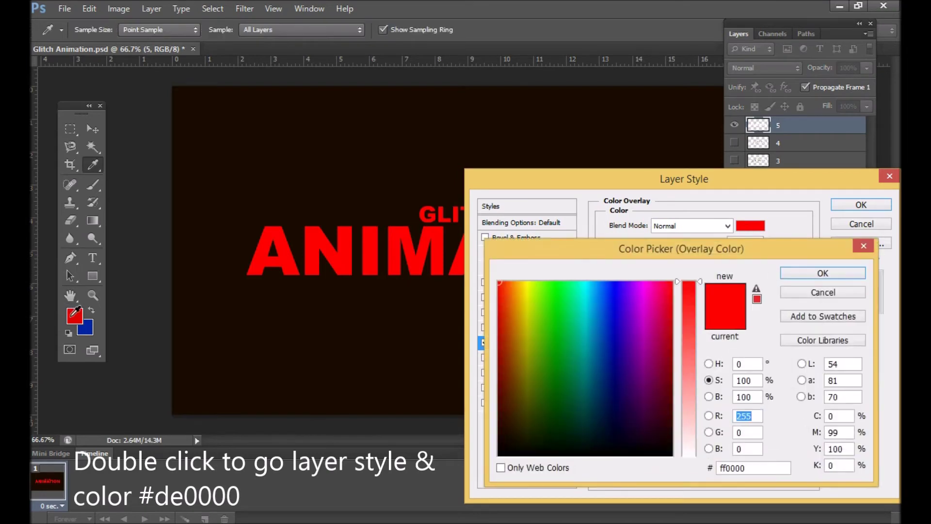
text(222)
click(823, 273)
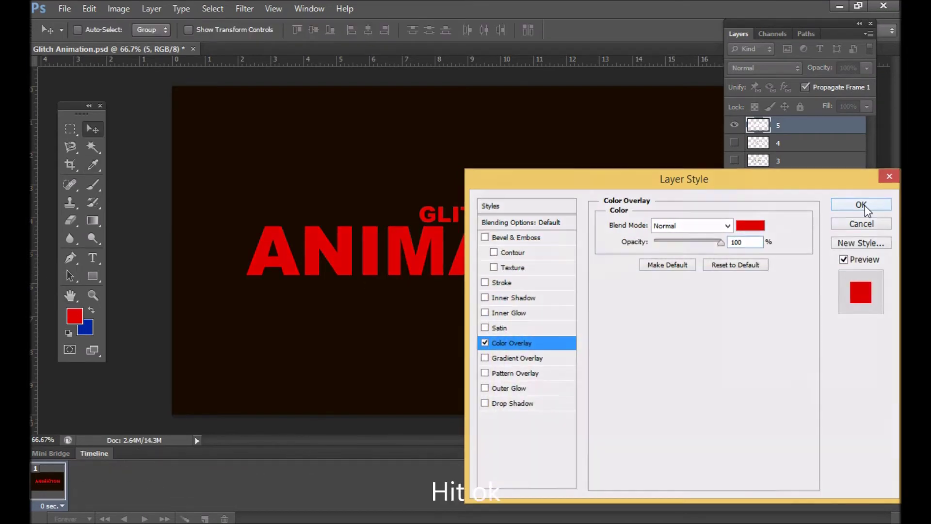
click(861, 205)
click(861, 125)
click(779, 143)
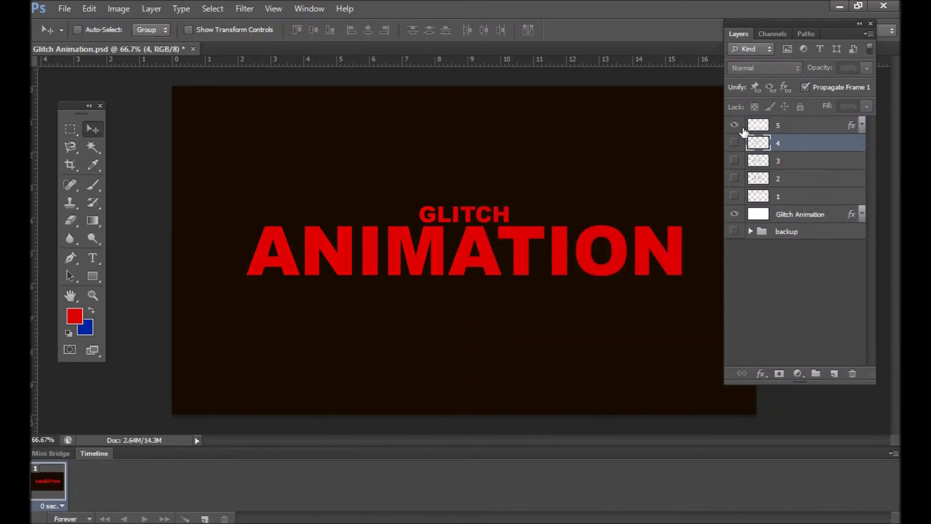
Step: Duplicate layer 3 as layer 6 and move it above layer 5
click(734, 126)
click(735, 143)
click(734, 160)
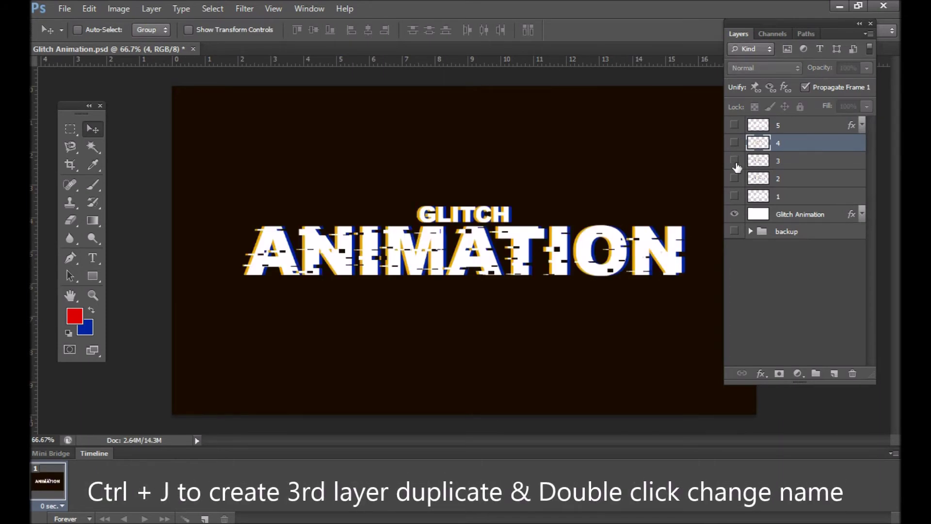
click(735, 161)
click(797, 162)
key(ctrl+j)
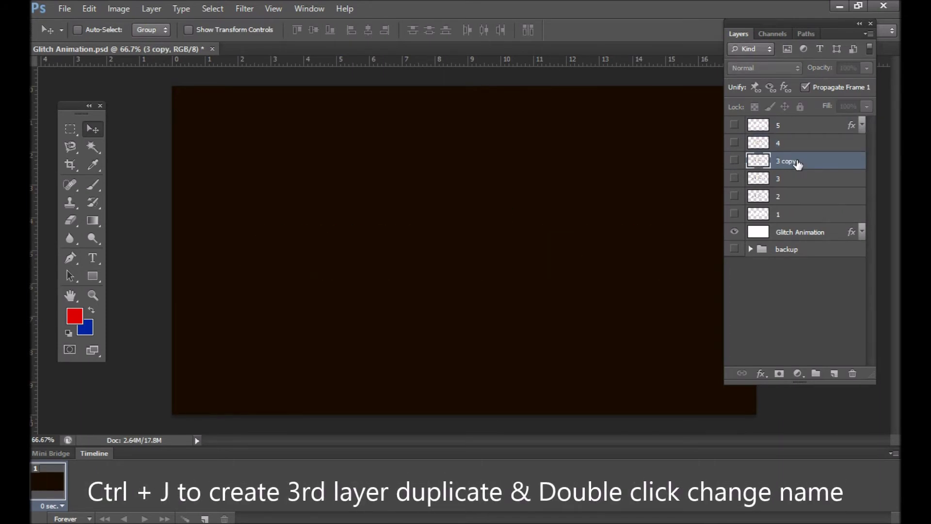
text(6)
key(Return)
drag(804, 160, 800, 122)
click(734, 125)
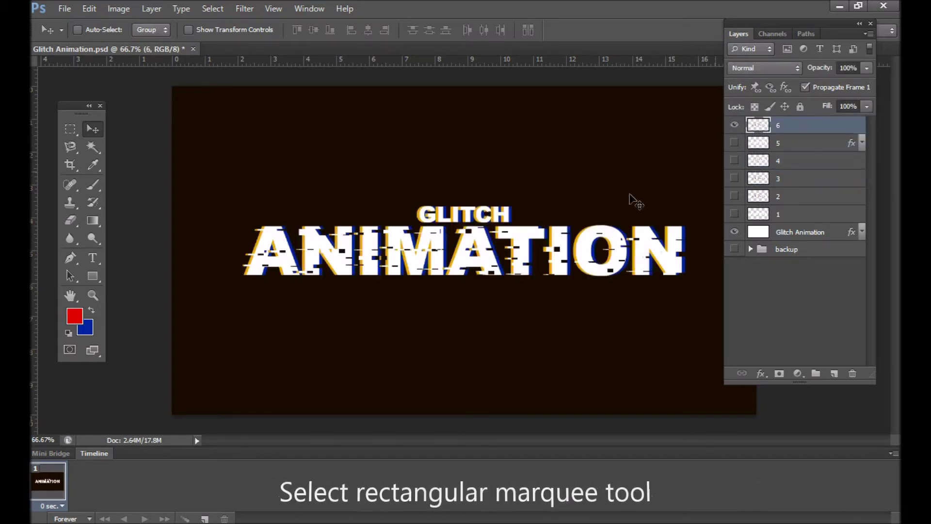
Step: On layer 6, select thin slices of the text and nudge them sideways to the right
click(70, 129)
drag(276, 233, 283, 238)
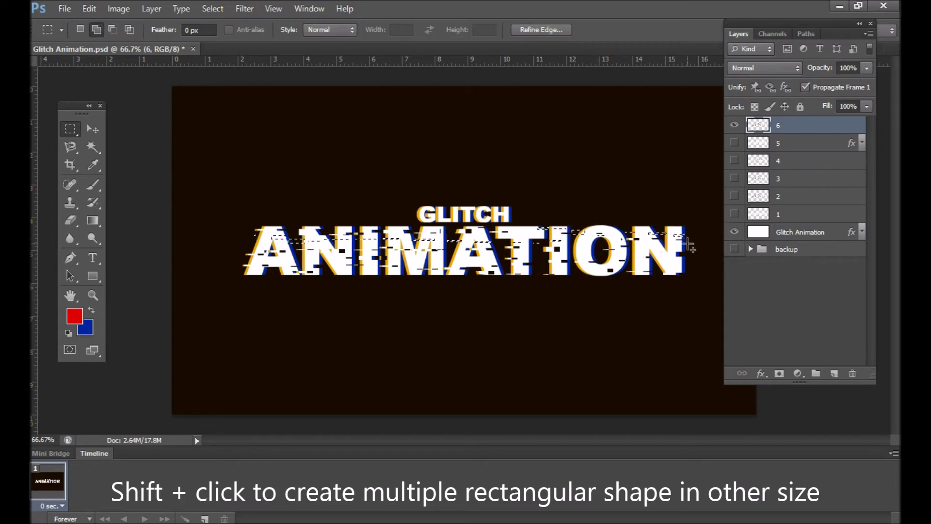
drag(592, 259, 593, 260)
drag(412, 251, 434, 252)
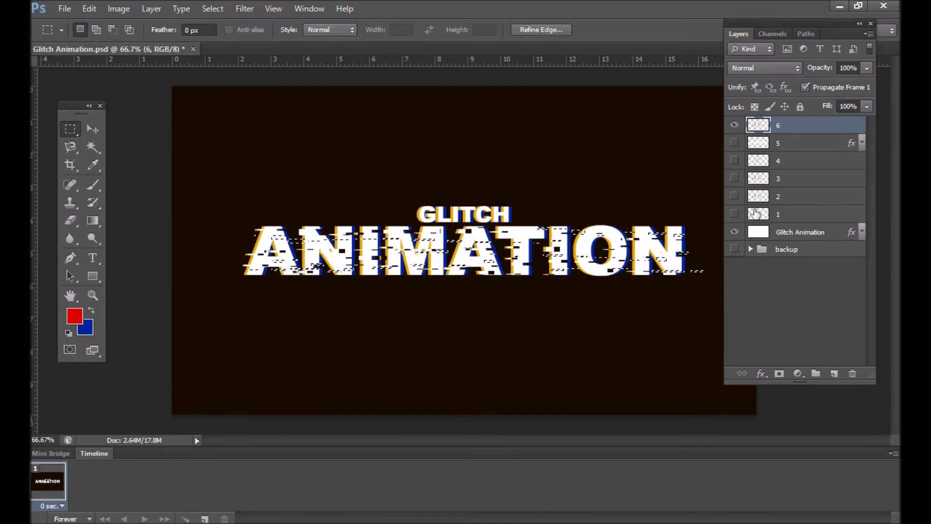
key(v)
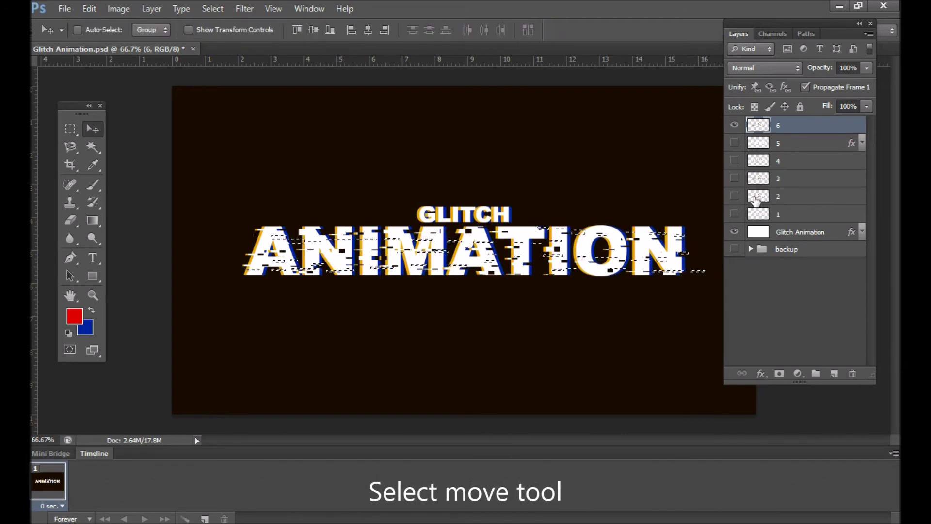
key(shift+Right)
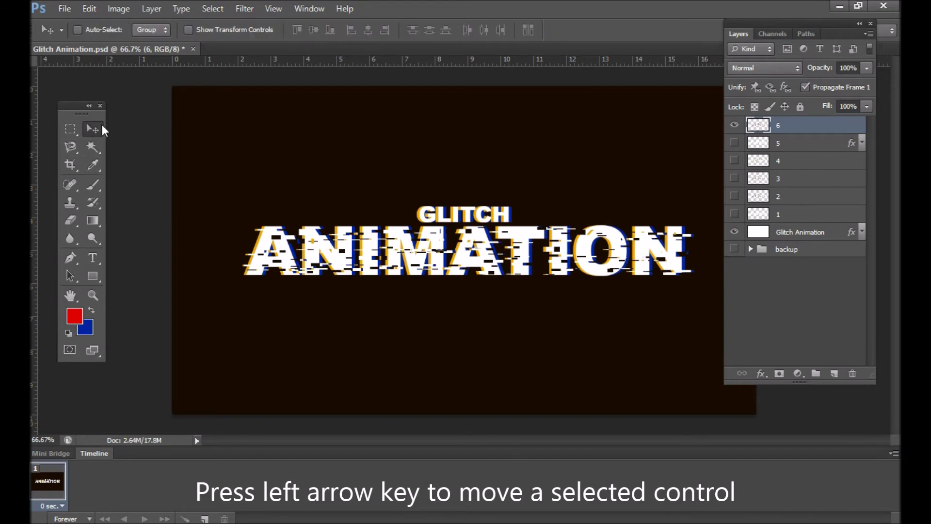
Step: Hide layer 6, show layer 1 and duplicate it
click(735, 125)
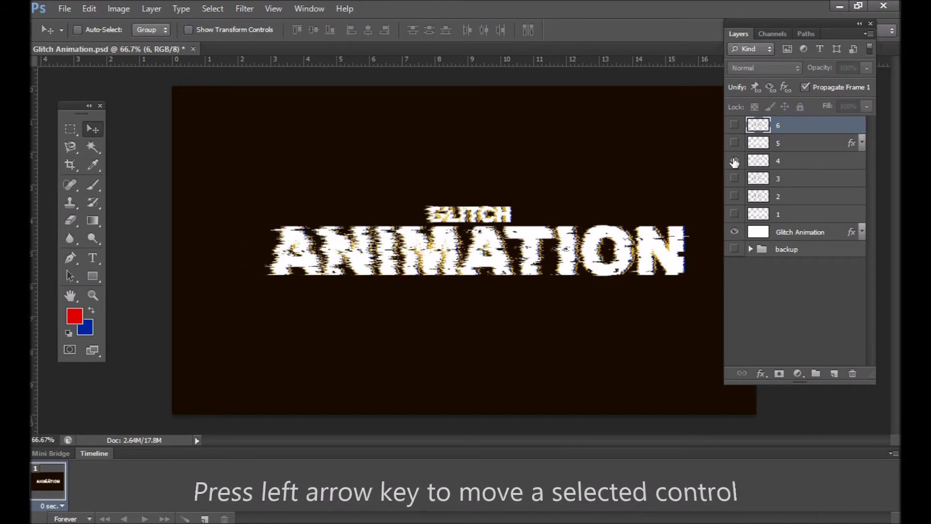
click(734, 214)
click(788, 216)
key(ctrl+j)
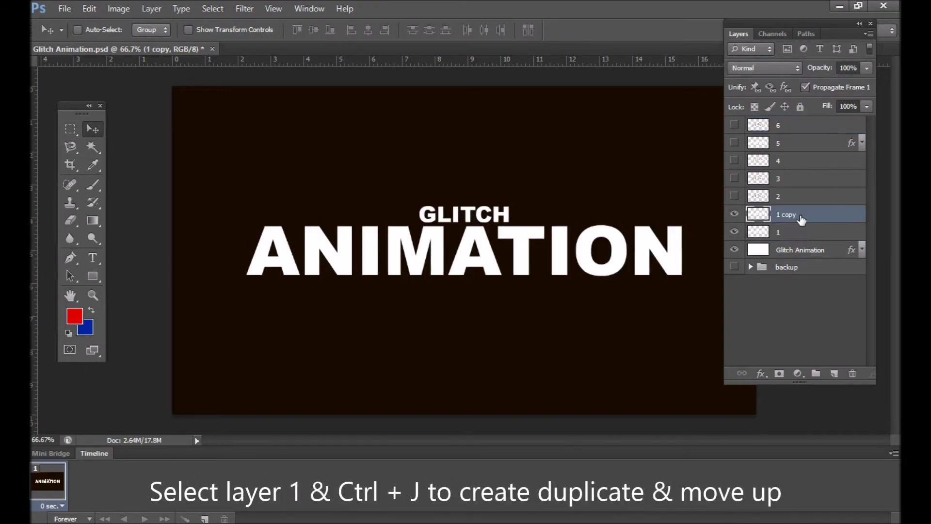
Step: Move the layer 1 copy to the top and rename it 7
mouse_move(802, 220)
mouse_down()
mouse_move(800, 106)
mouse_move(796, 121)
mouse_up()
double_click(787, 125)
text(7)
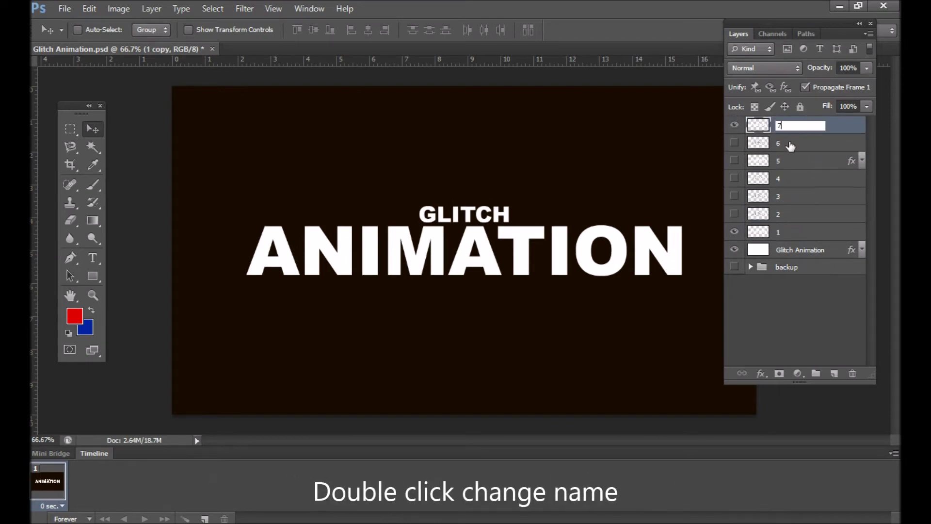
click(791, 144)
Step: Duplicate layer 4, move the copy to the top and rename it 8
click(734, 232)
click(734, 197)
click(735, 197)
click(734, 178)
click(735, 178)
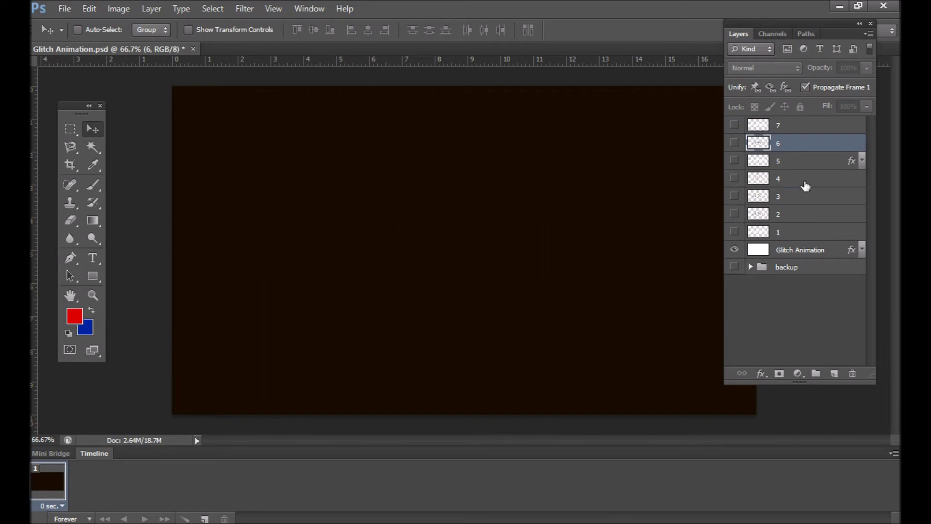
click(804, 181)
key(ctrl+j)
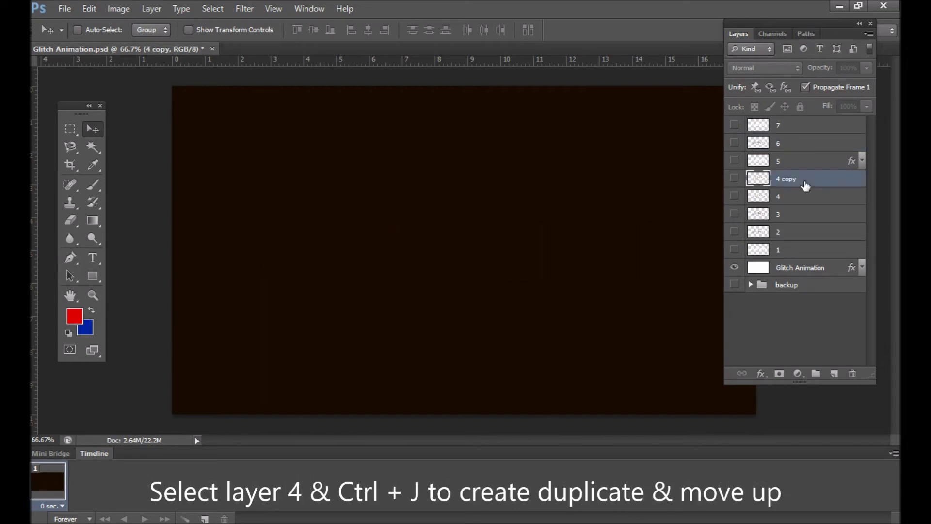
drag(800, 173, 796, 125)
click(735, 125)
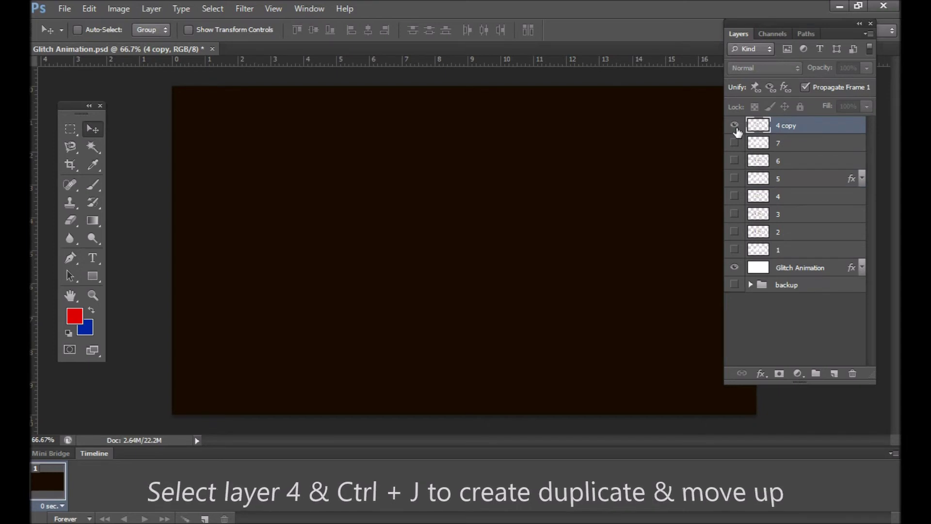
double_click(790, 125)
text(8)
key(Return)
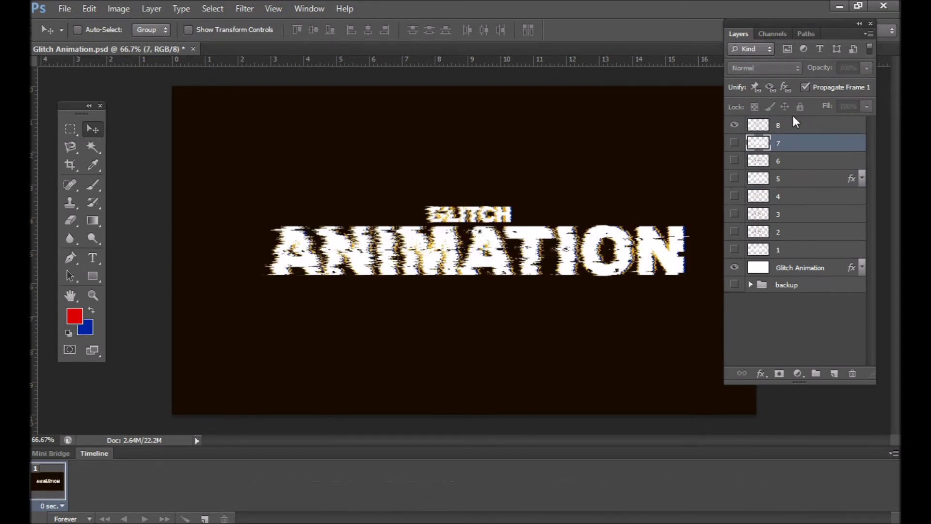
Step: Apply the Wind filter to layer 8 with Stagger, From the Right
click(238, 9)
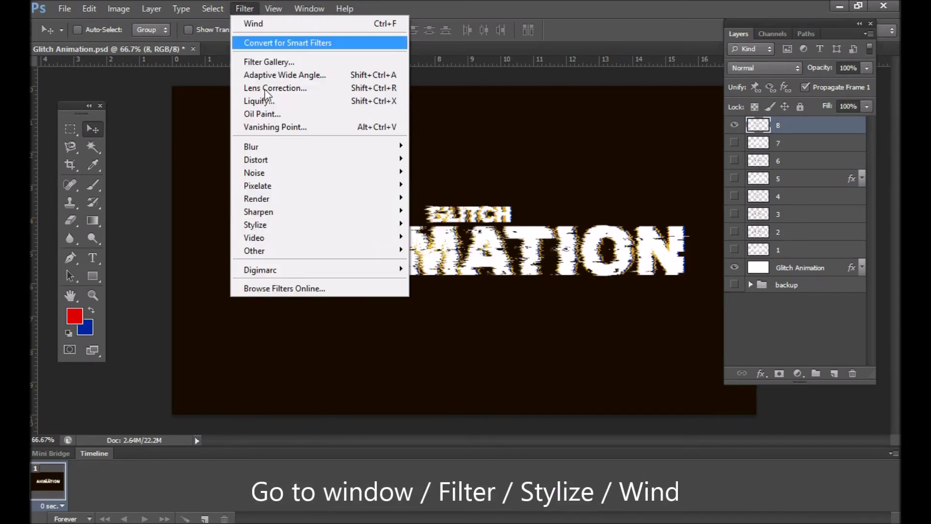
mouse_move(255, 225)
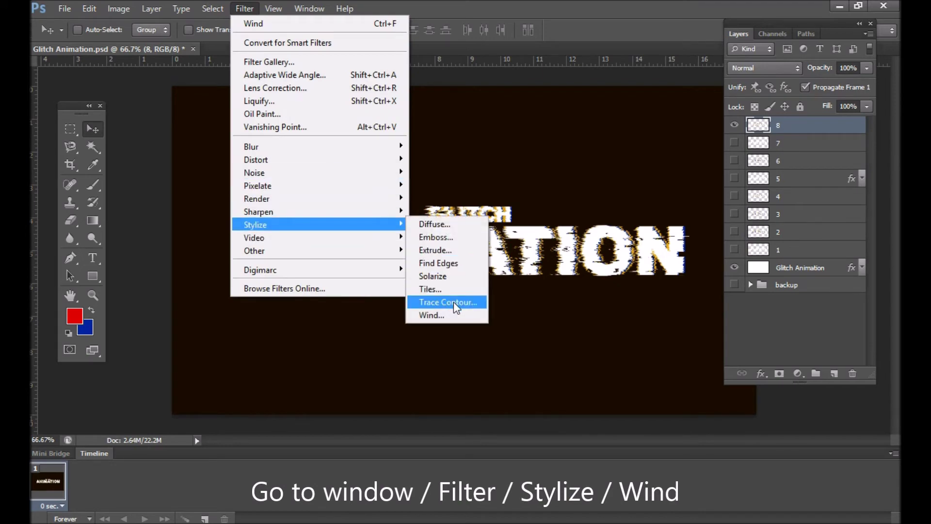
click(456, 316)
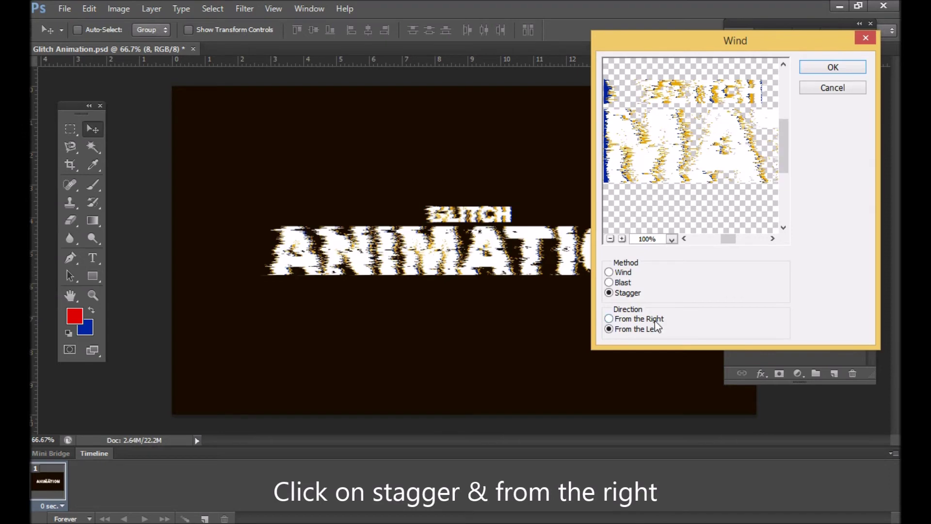
click(653, 320)
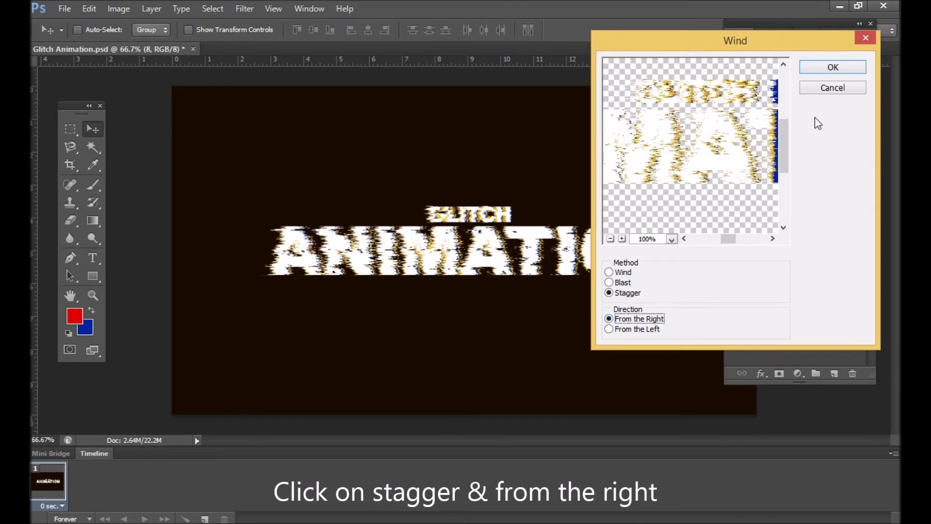
click(833, 68)
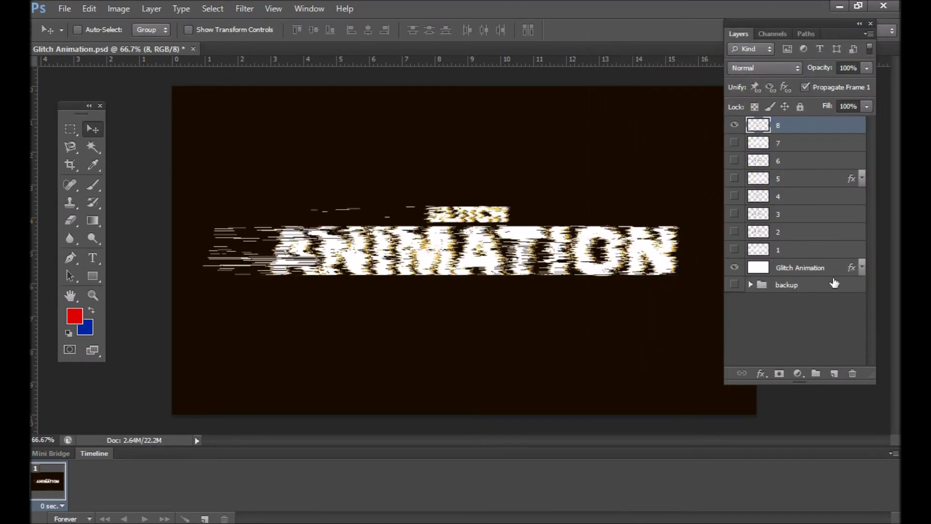
Step: Float the Layers panel, erase layer 8's stray blue strip, and show only layer 1
drag(768, 25, 449, 243)
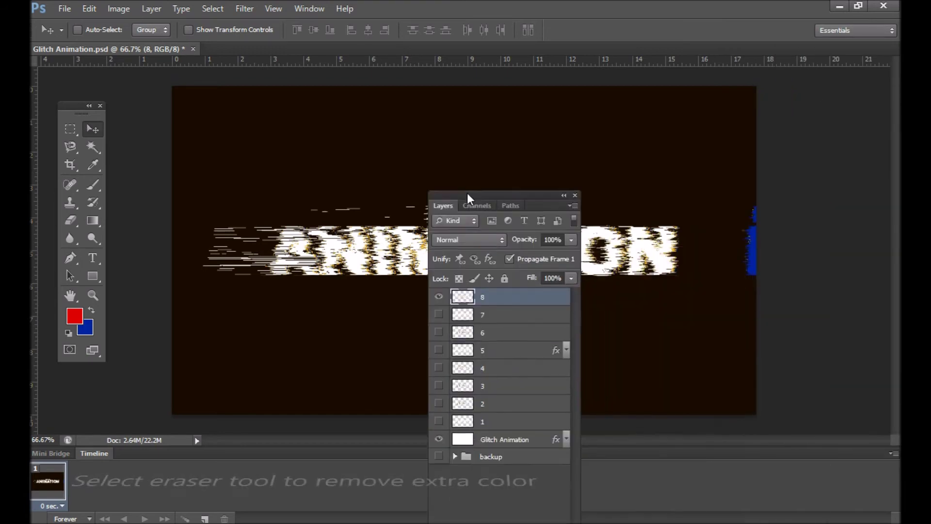
click(71, 219)
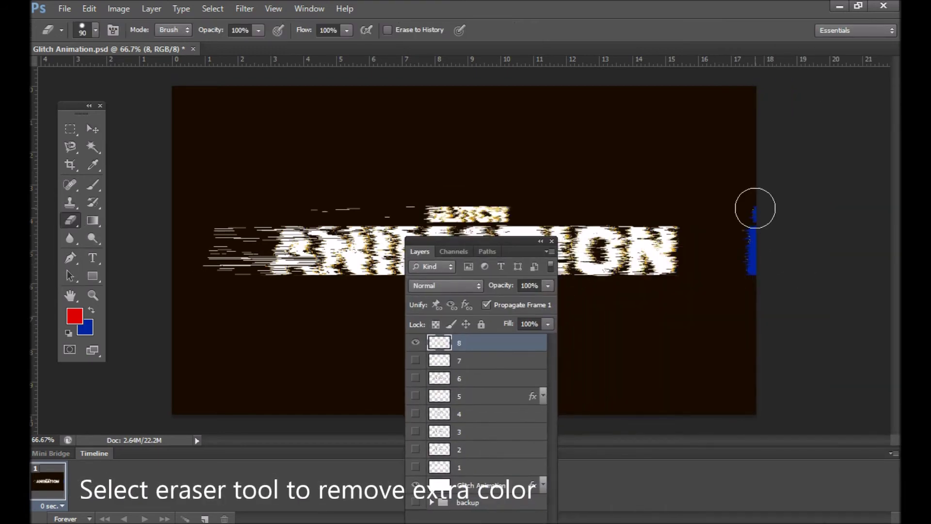
click(93, 128)
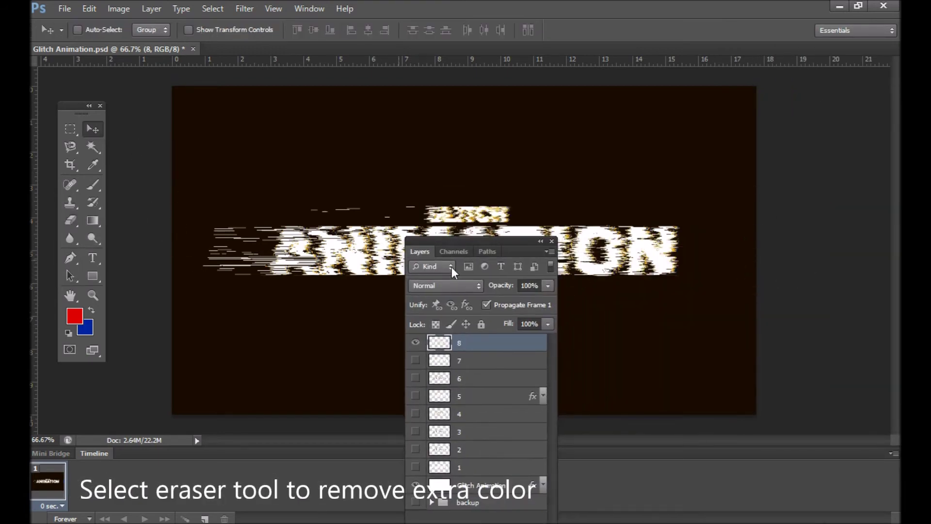
mouse_move(467, 239)
mouse_down()
mouse_move(719, 83)
mouse_move(737, 81)
mouse_up()
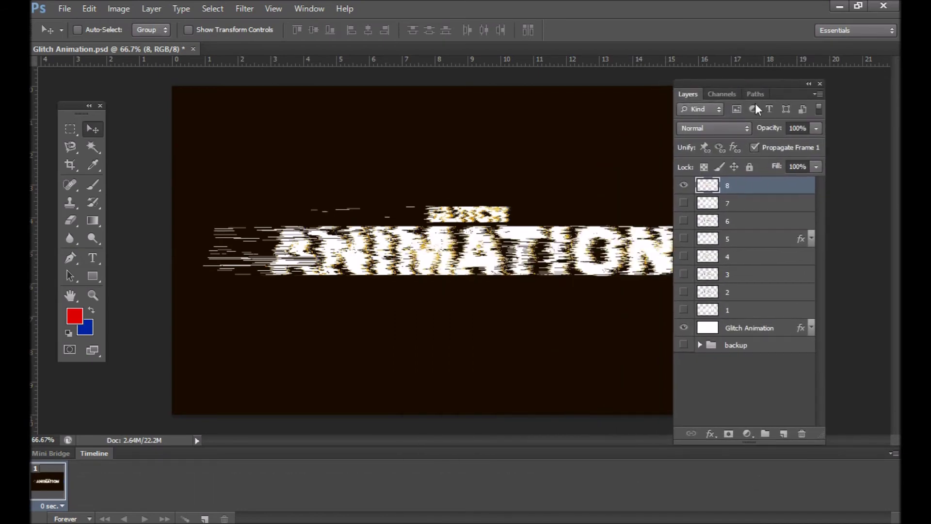
click(726, 208)
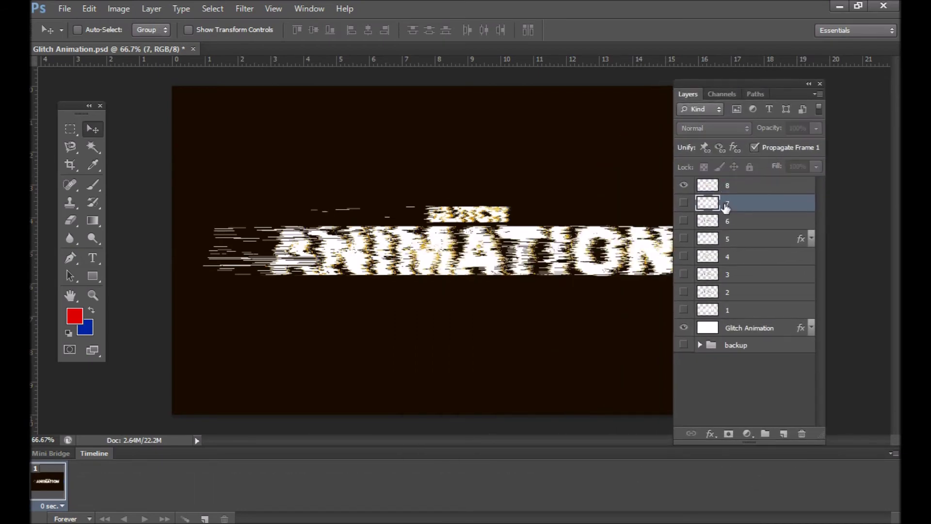
click(743, 240)
click(738, 313)
click(684, 185)
click(684, 310)
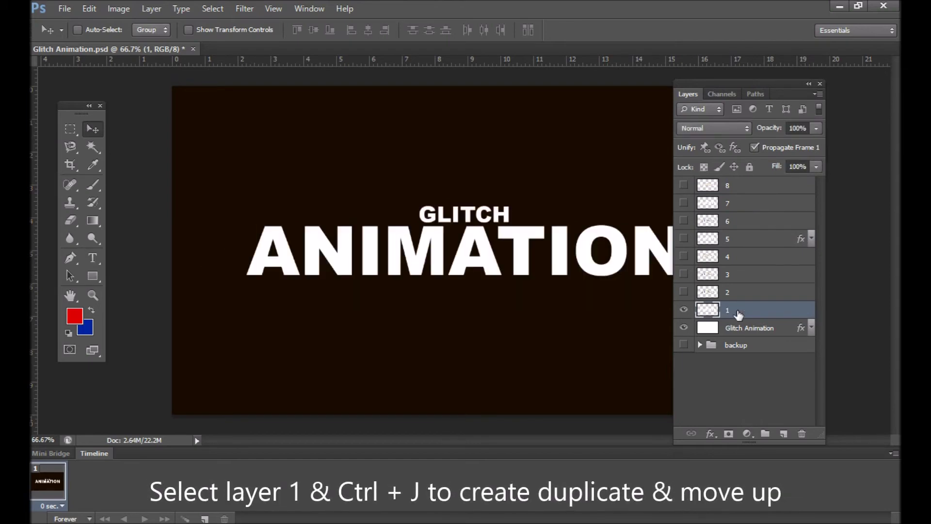
Step: Duplicate layer 1 above layer 8 and rename it 9
key(ctrl+j)
drag(738, 313, 745, 190)
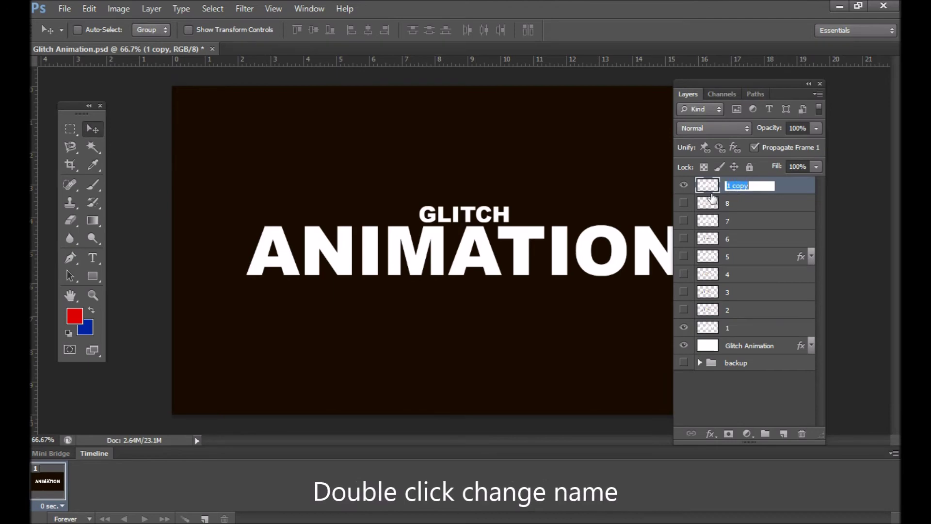
text(9)
key(Return)
Step: Give layer 9 a blue #0022a1 Color Overlay
double_click(774, 190)
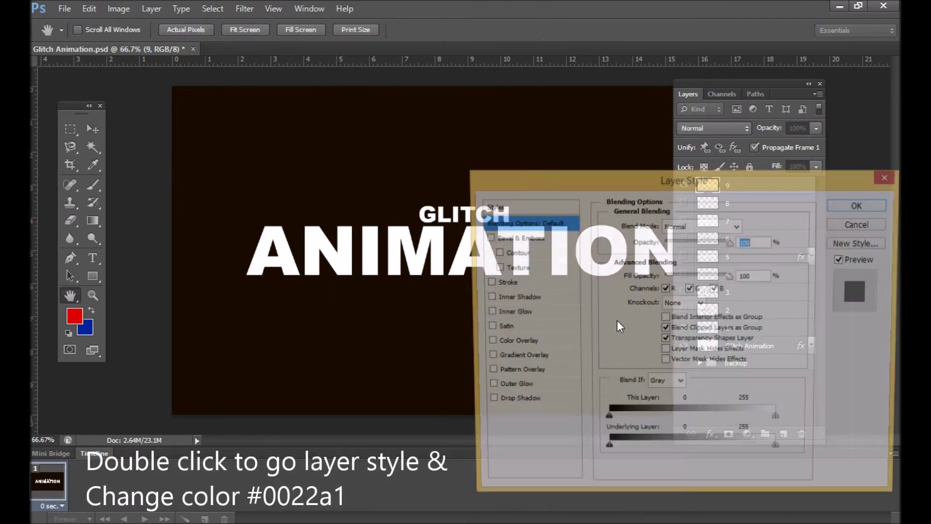
click(530, 343)
click(751, 226)
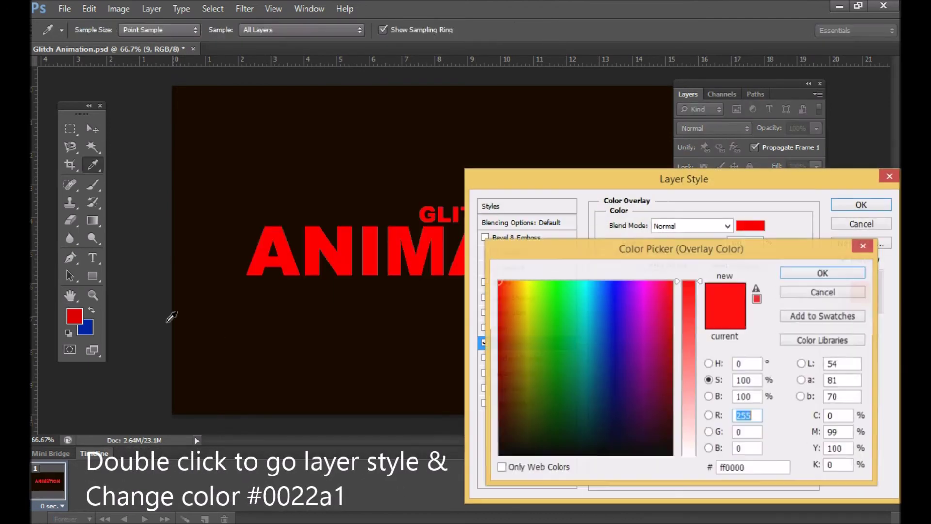
text(0022a1)
click(823, 273)
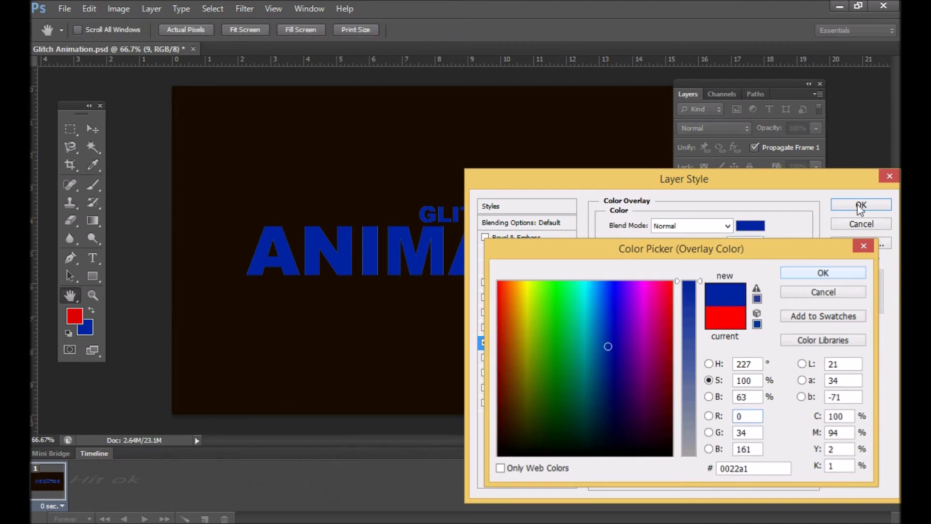
click(861, 205)
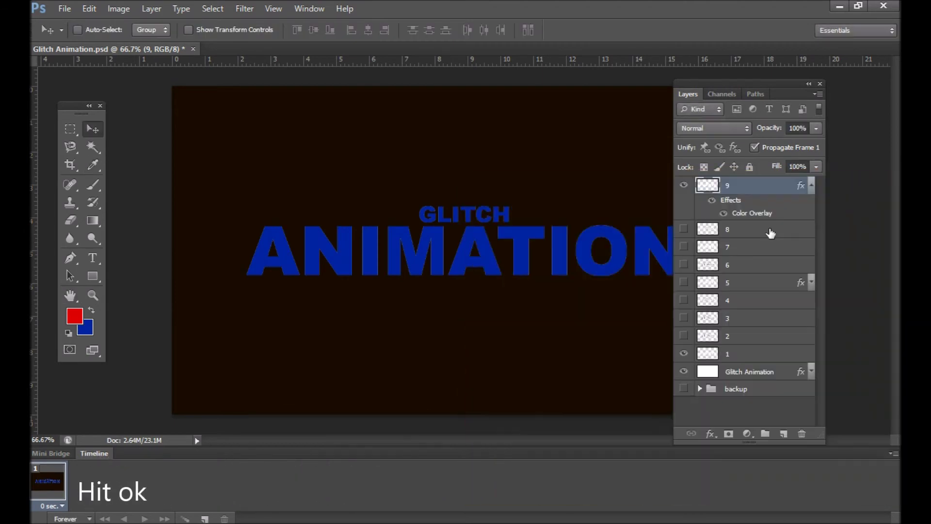
Step: Duplicate layer 9 as layer 10 and clear its styles to None, leaving white text
click(812, 186)
key(ctrl+j)
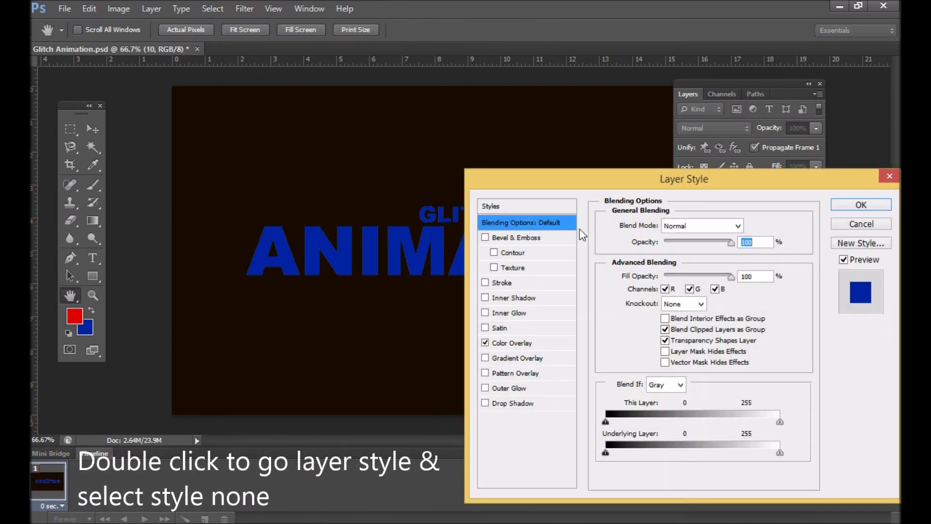
click(518, 207)
click(610, 222)
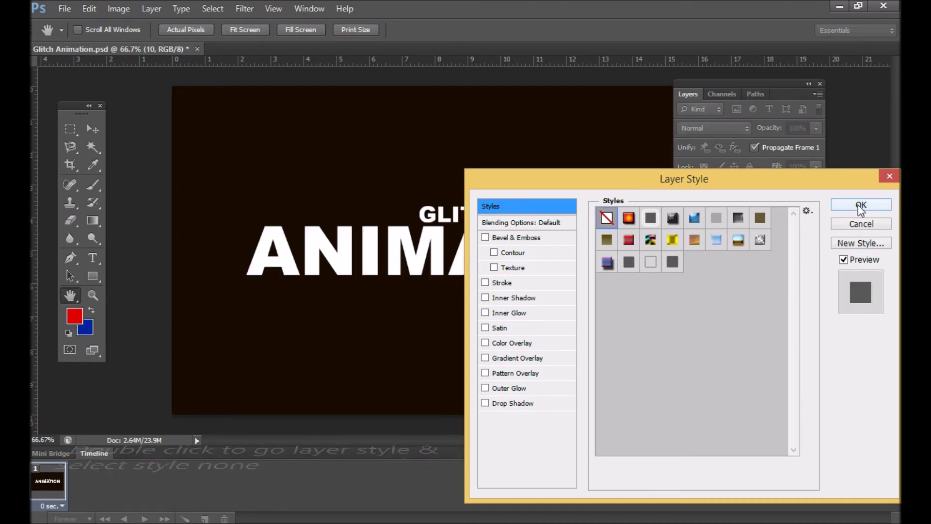
click(860, 205)
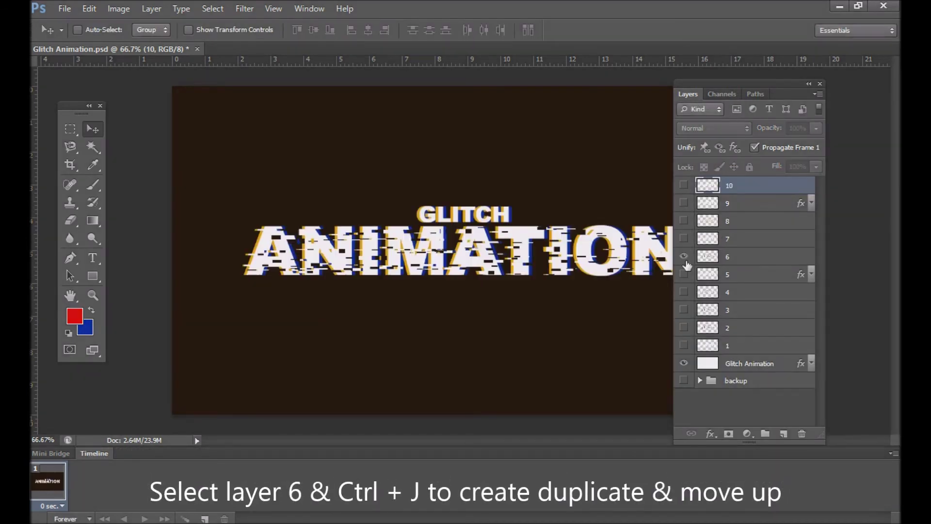
Step: Duplicate layer 6, move the copy to the top and rename it 11
click(740, 262)
key(ctrl+j)
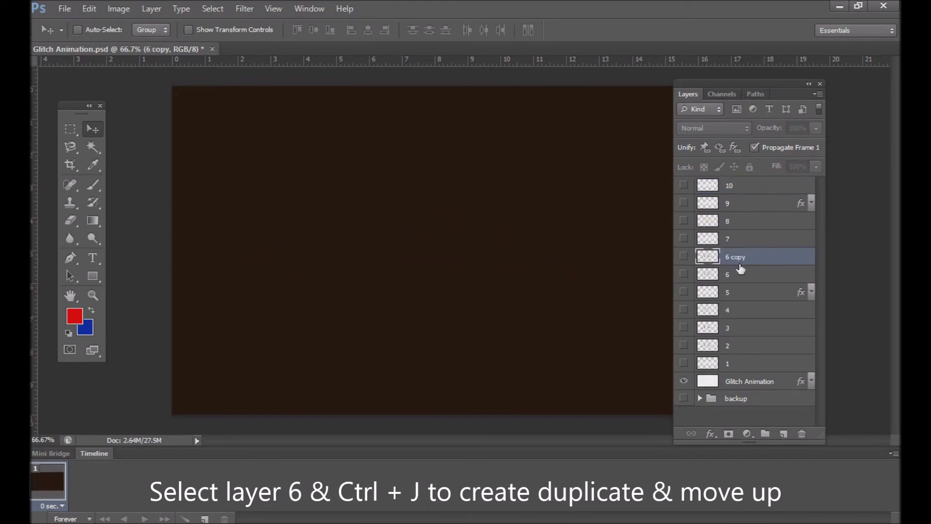
drag(754, 245, 744, 181)
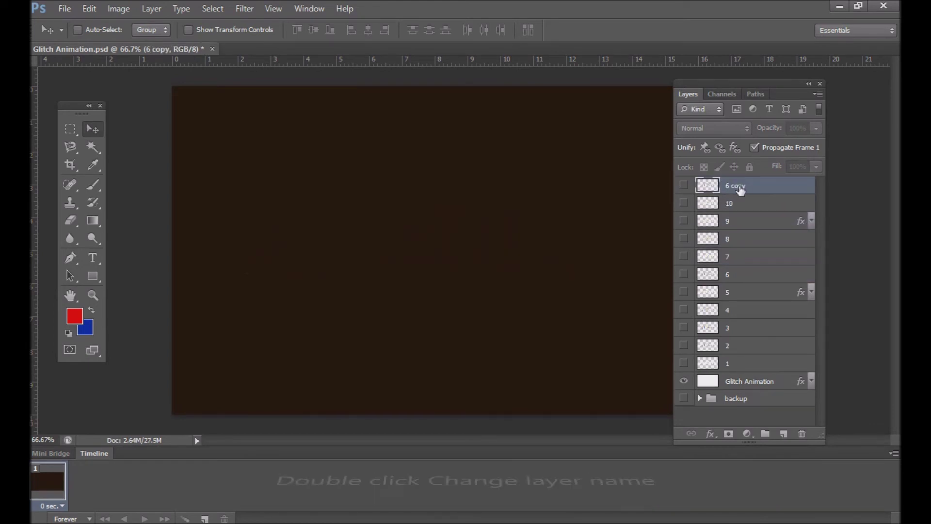
double_click(737, 186)
text(11)
key(Return)
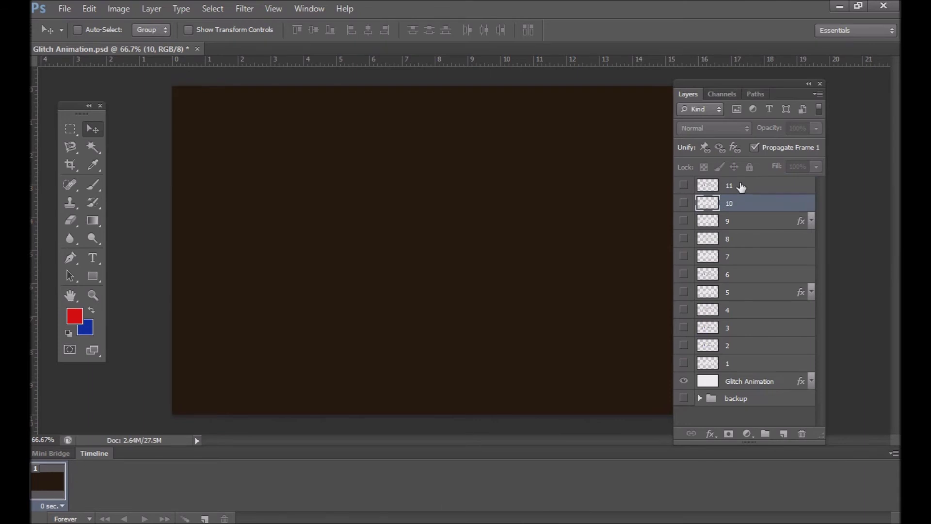
Step: Duplicate layer 4, move the copy to the top and rename it 12
click(684, 185)
click(685, 185)
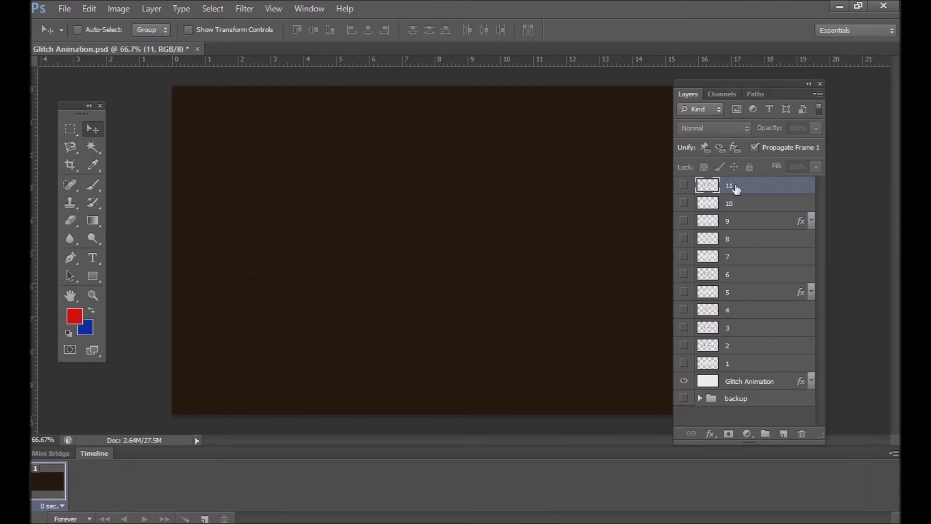
click(684, 328)
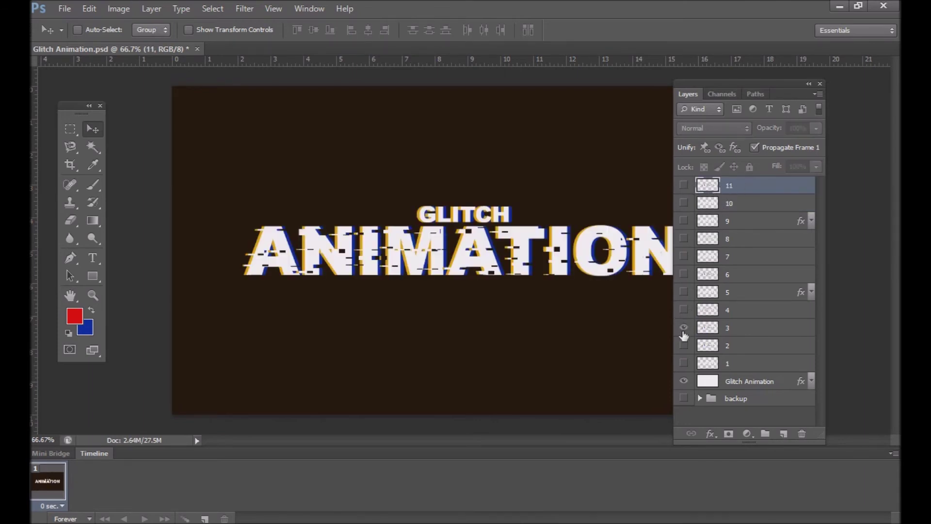
click(683, 327)
click(684, 309)
click(683, 310)
click(754, 310)
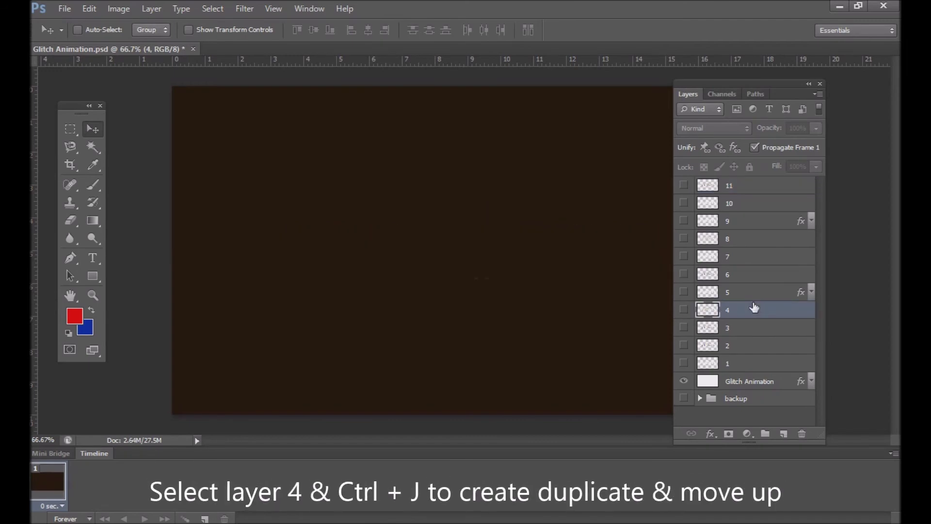
key(ctrl+j)
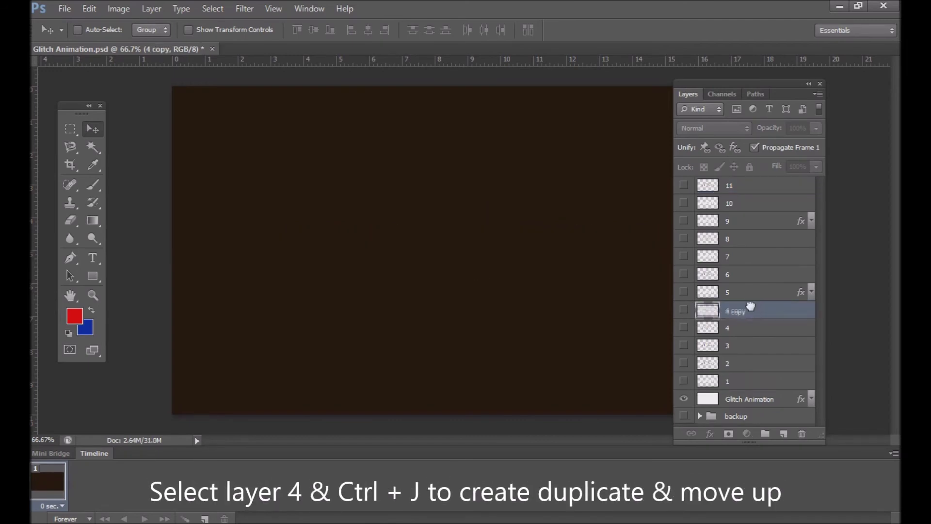
drag(750, 306, 742, 189)
click(684, 185)
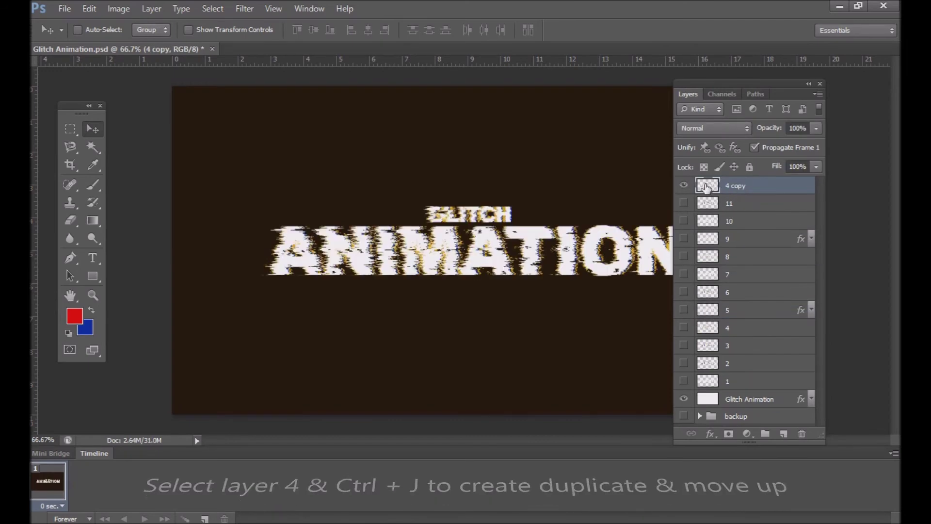
double_click(736, 186)
text(2)
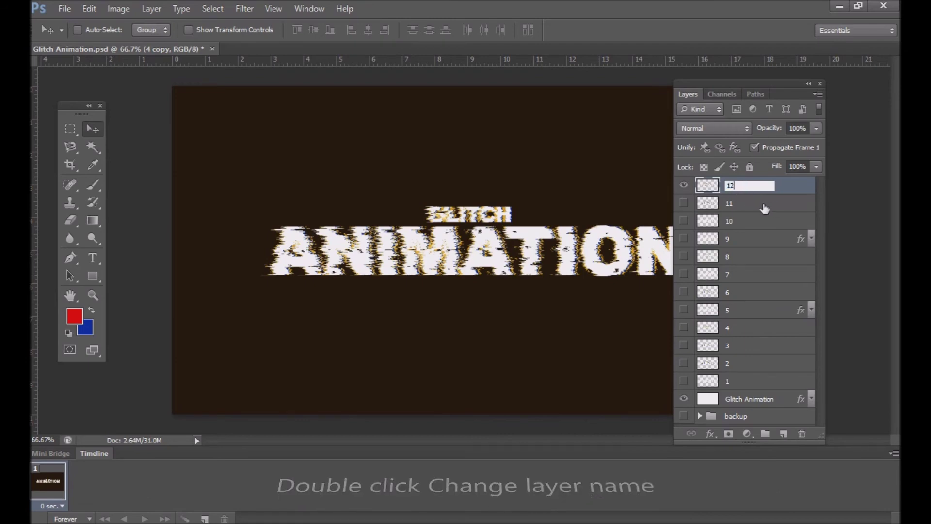
key(Return)
click(243, 9)
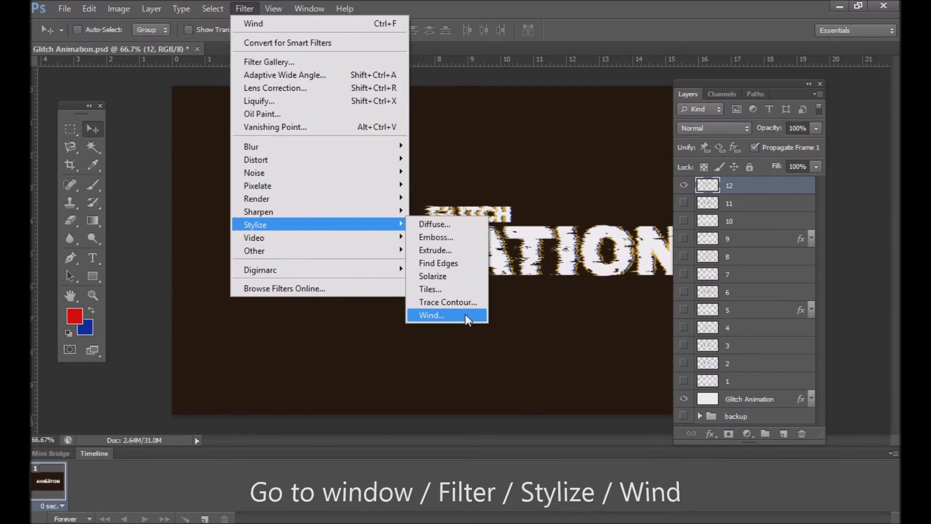
Step: Apply a staggered Wind from the right to layer 12 and erase the stray blue right-edge fragment
click(436, 315)
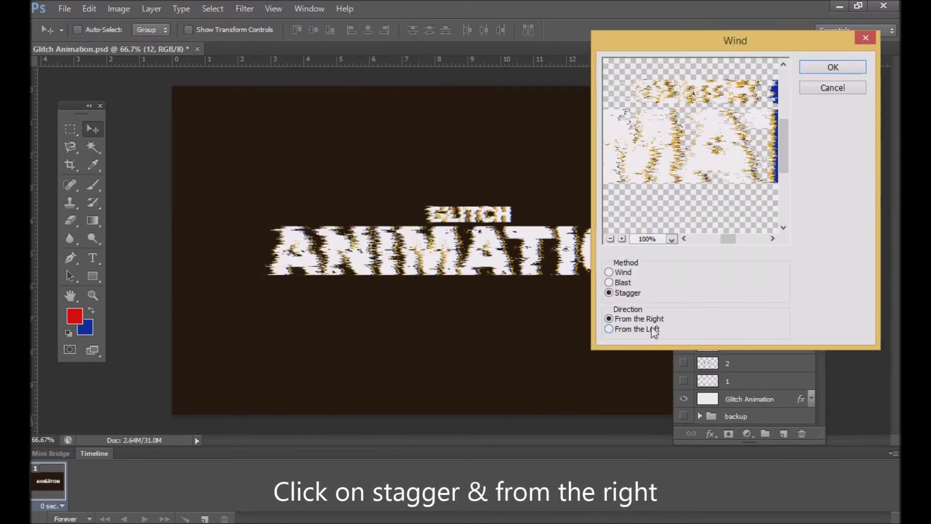
click(835, 68)
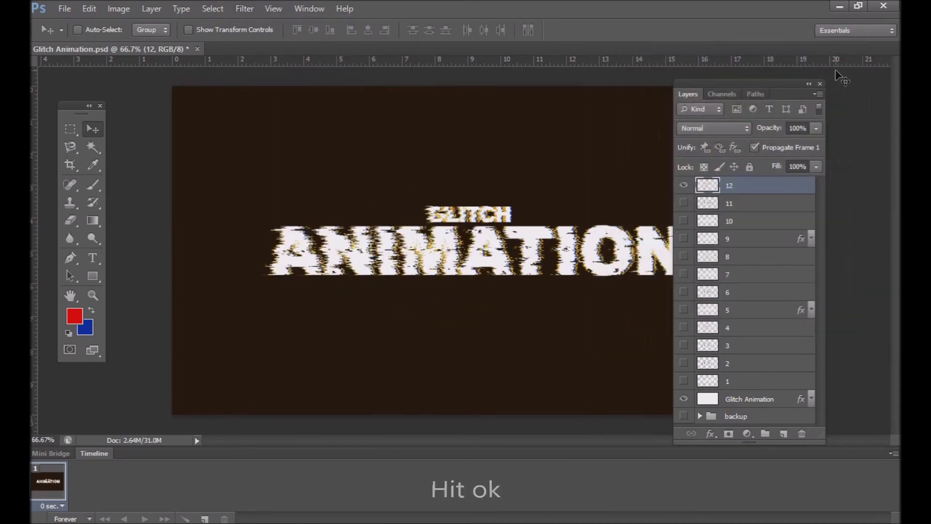
drag(763, 86, 712, 126)
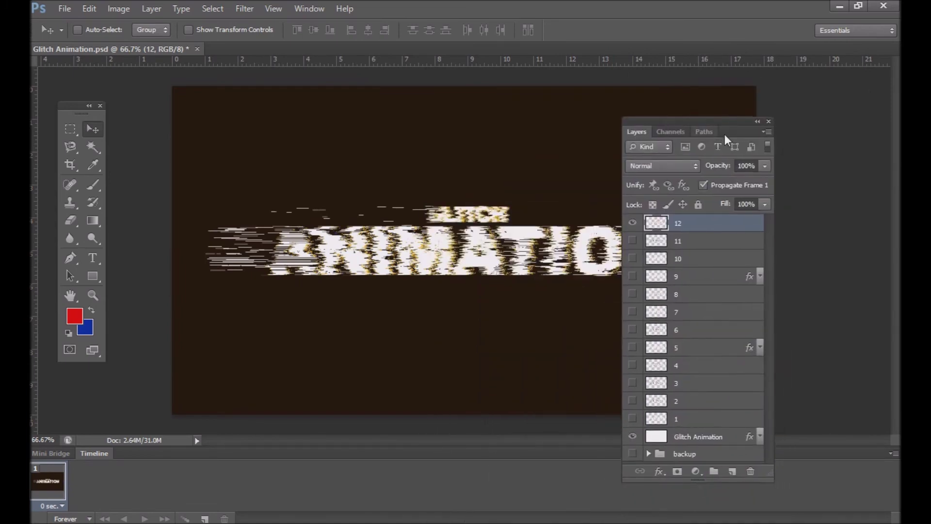
drag(678, 124, 416, 147)
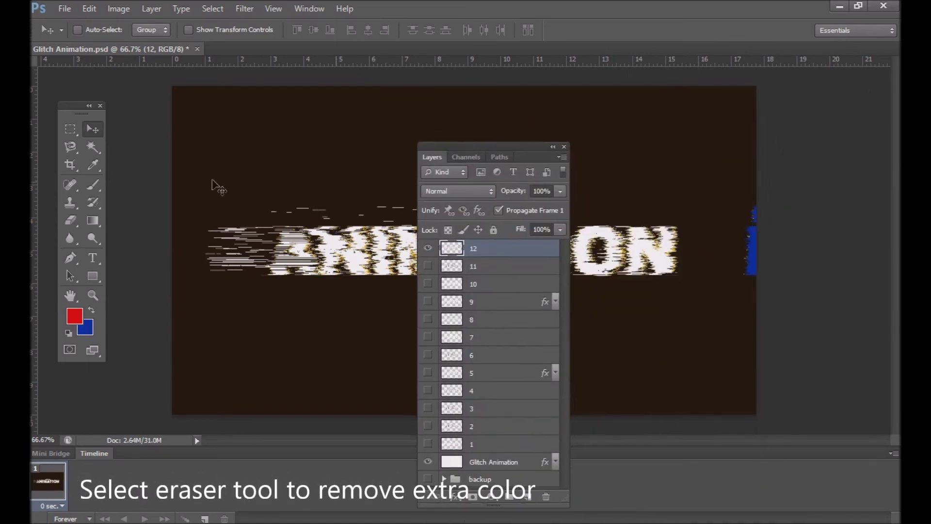
click(65, 218)
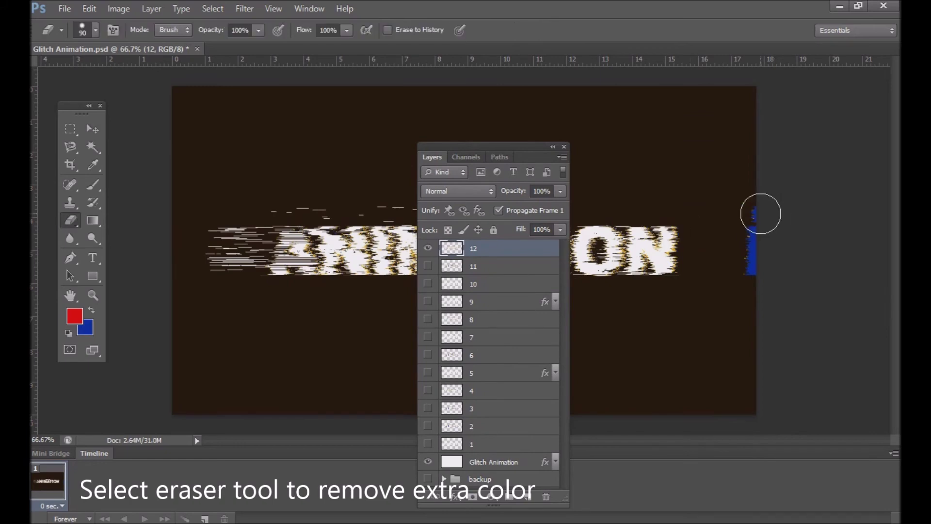
mouse_move(519, 156)
mouse_down()
mouse_move(638, 154)
mouse_move(751, 125)
mouse_up()
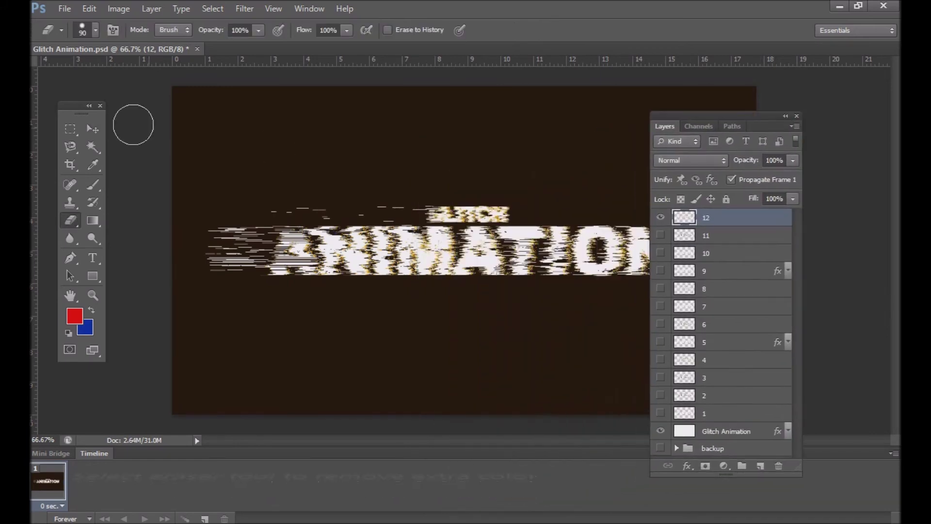
click(93, 129)
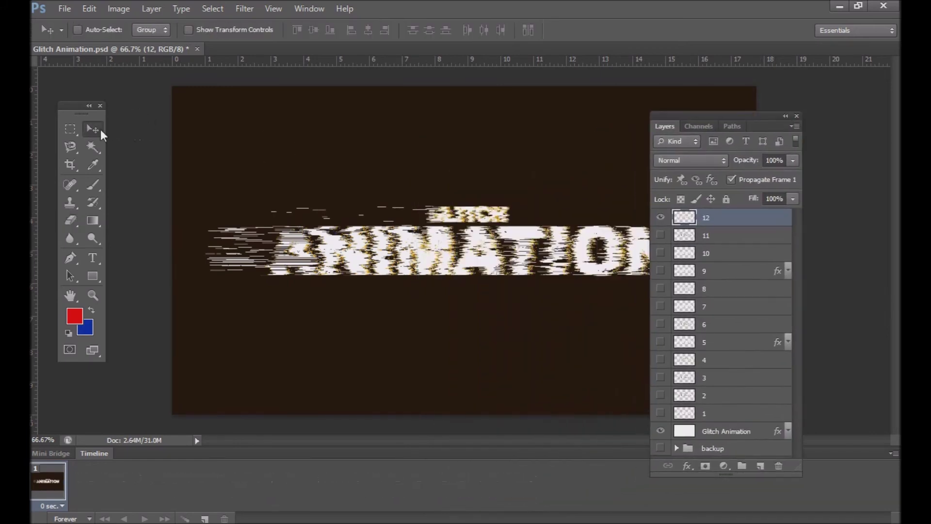
Step: Show only layer 1 in frame 1, then add frames 2–6, each showing only its numbered layer
click(661, 218)
drag(727, 122, 793, 88)
click(725, 381)
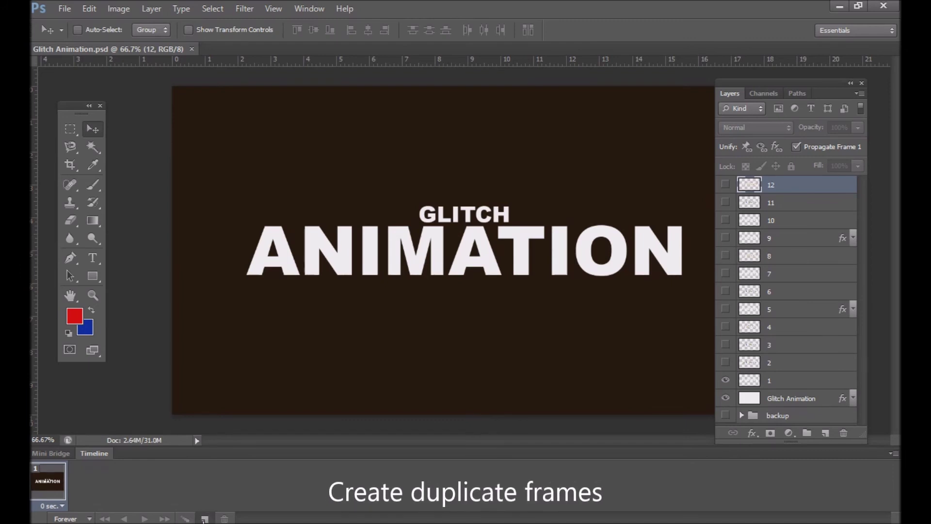
click(204, 519)
click(726, 380)
click(725, 362)
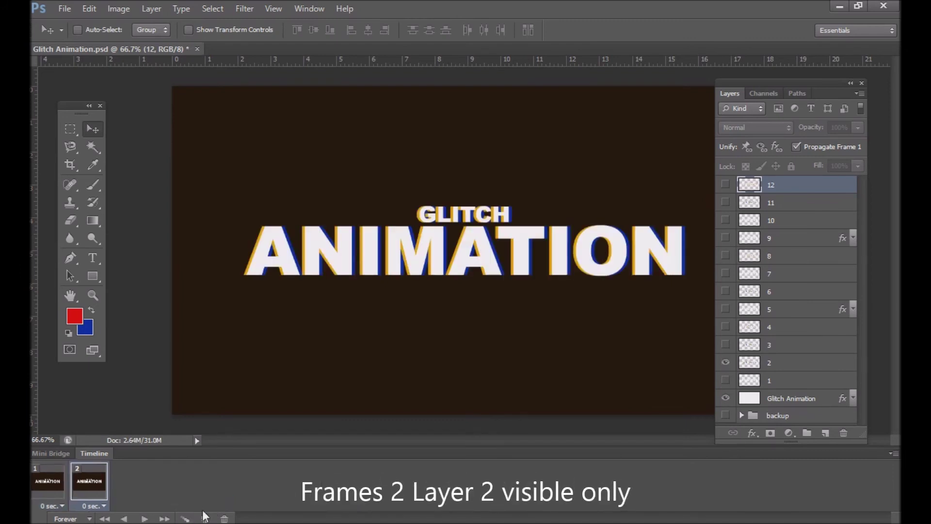
click(204, 519)
click(725, 362)
click(726, 344)
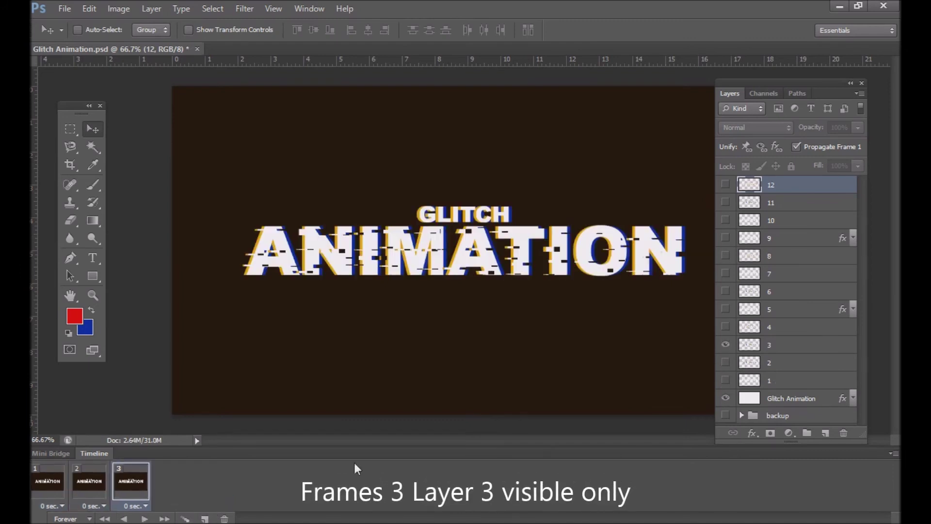
click(204, 519)
click(725, 344)
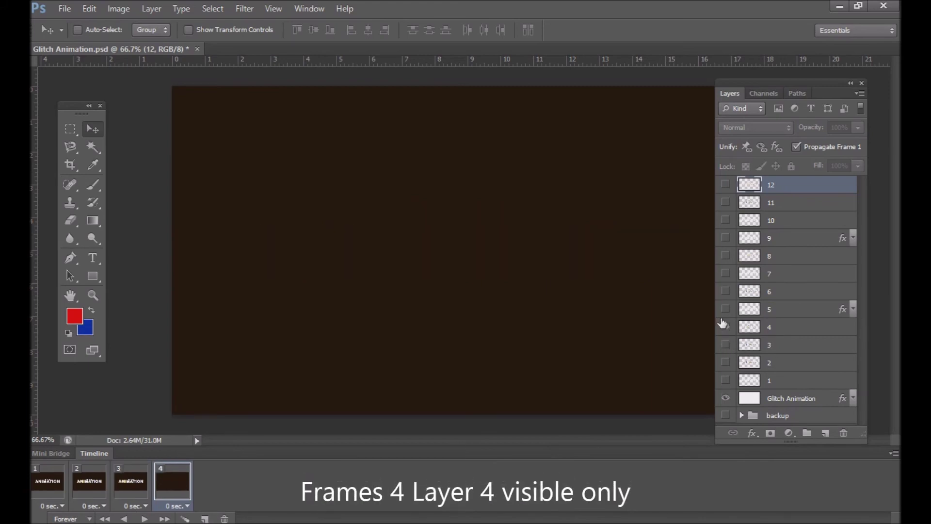
click(726, 327)
click(204, 519)
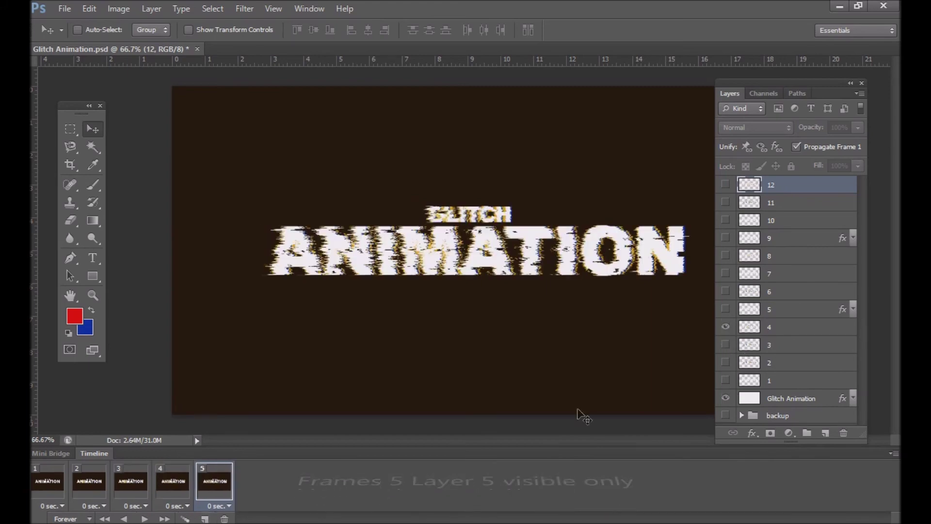
click(725, 327)
click(725, 309)
click(204, 519)
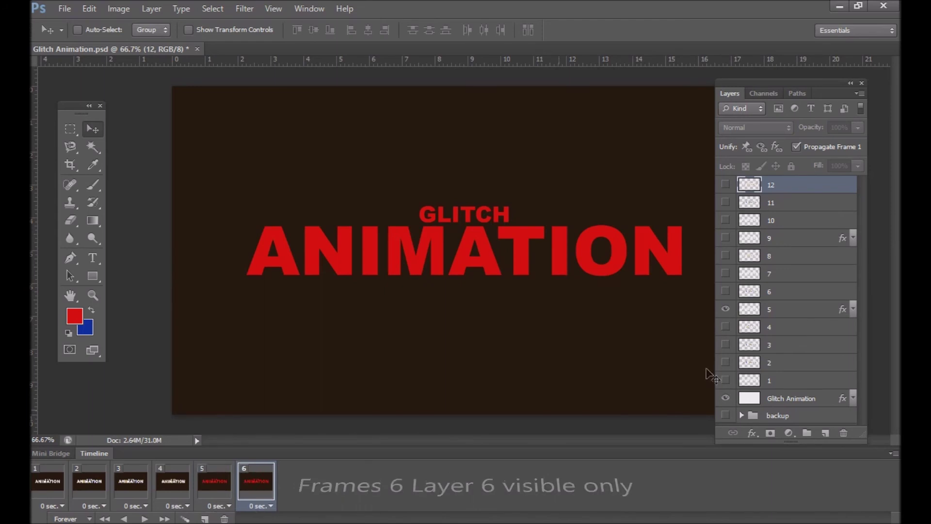
click(726, 309)
click(725, 291)
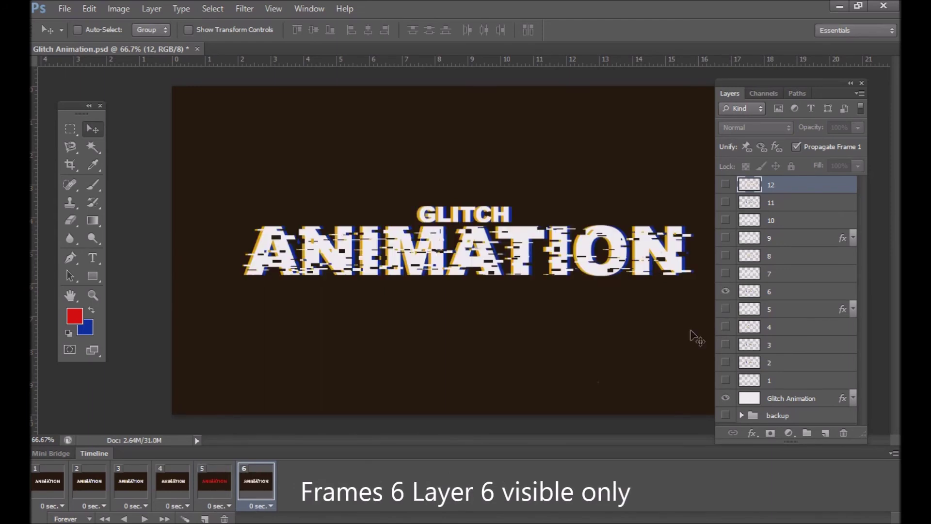
Step: Add frames 7–12, each showing only layers 7 through 12 respectively
click(204, 519)
click(726, 291)
click(726, 273)
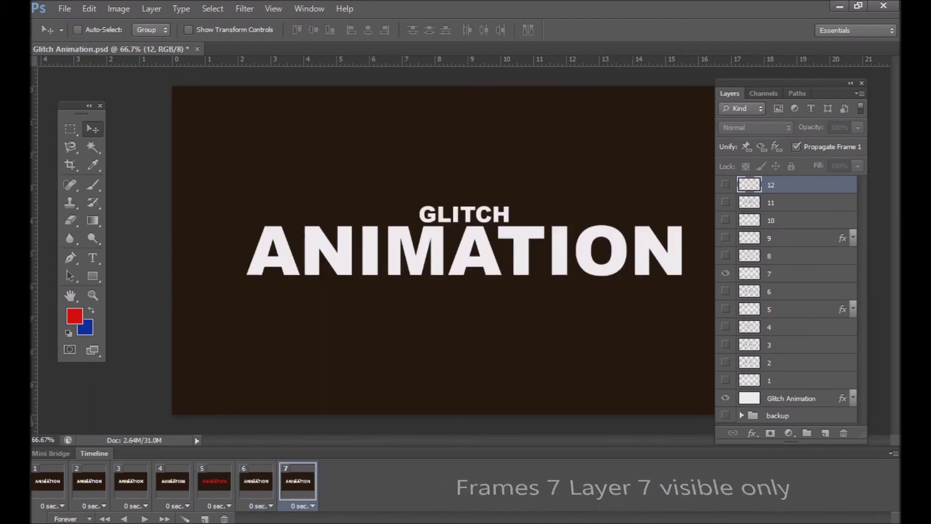
click(204, 519)
click(726, 273)
click(726, 256)
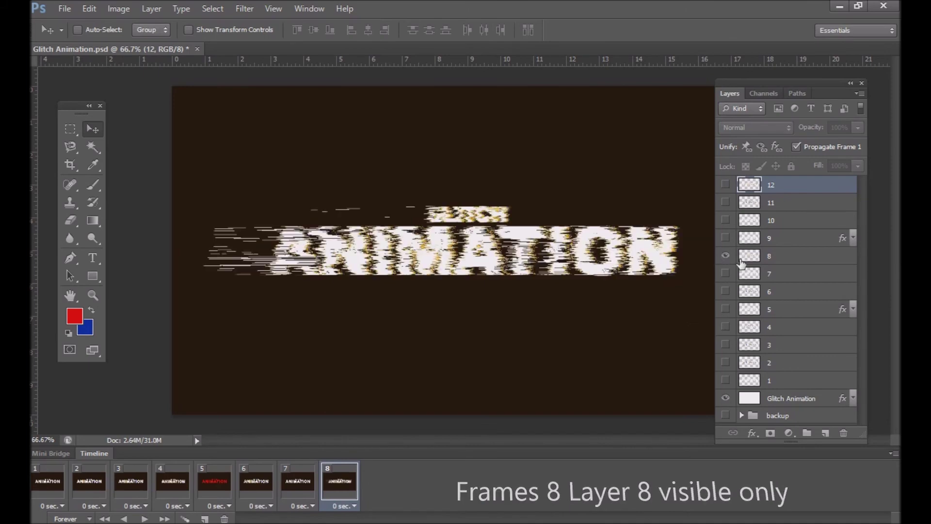
click(205, 519)
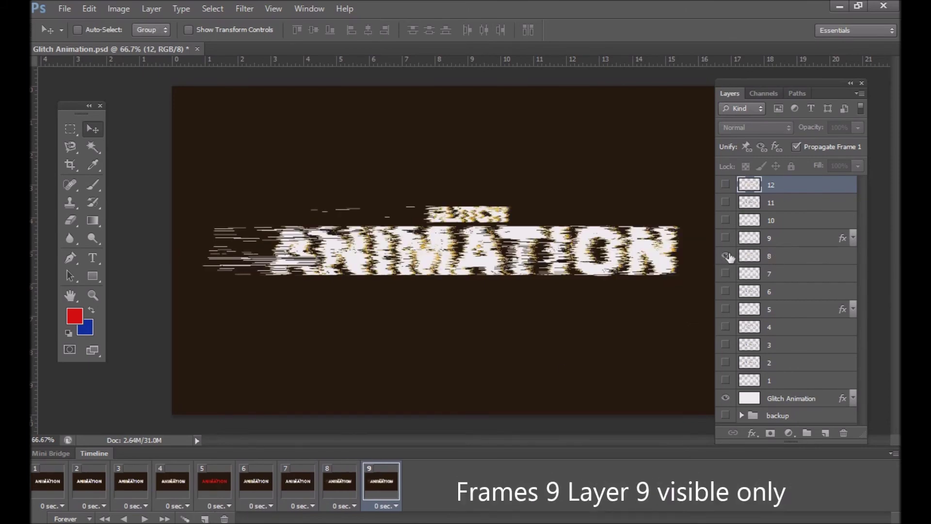
click(725, 255)
click(725, 238)
click(204, 519)
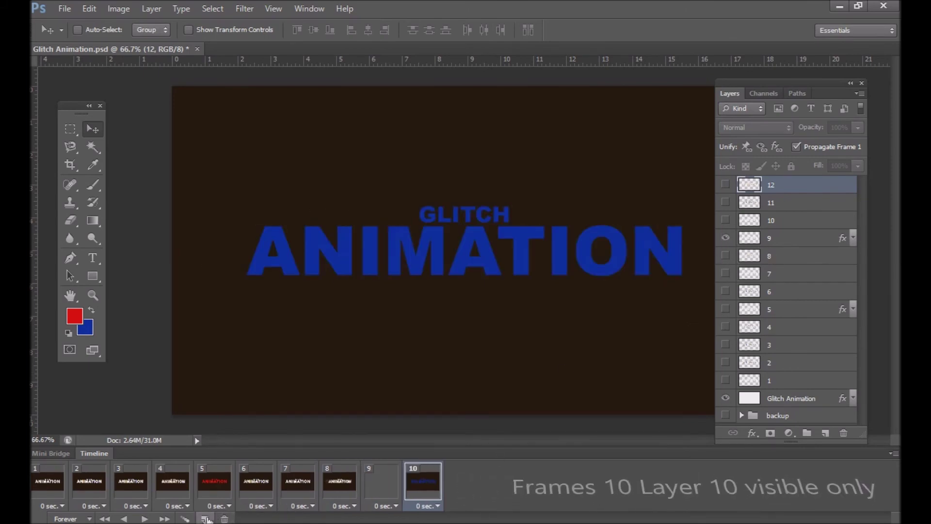
click(726, 238)
click(726, 221)
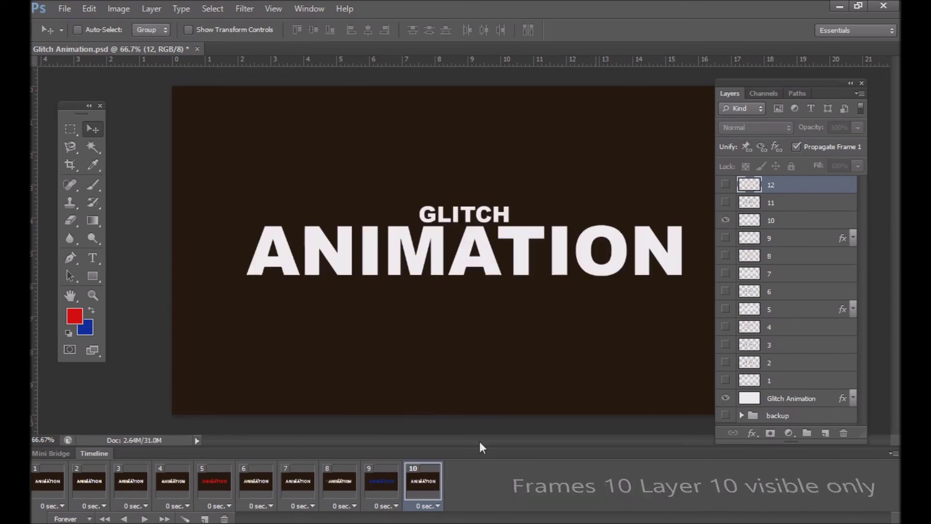
click(204, 519)
click(725, 202)
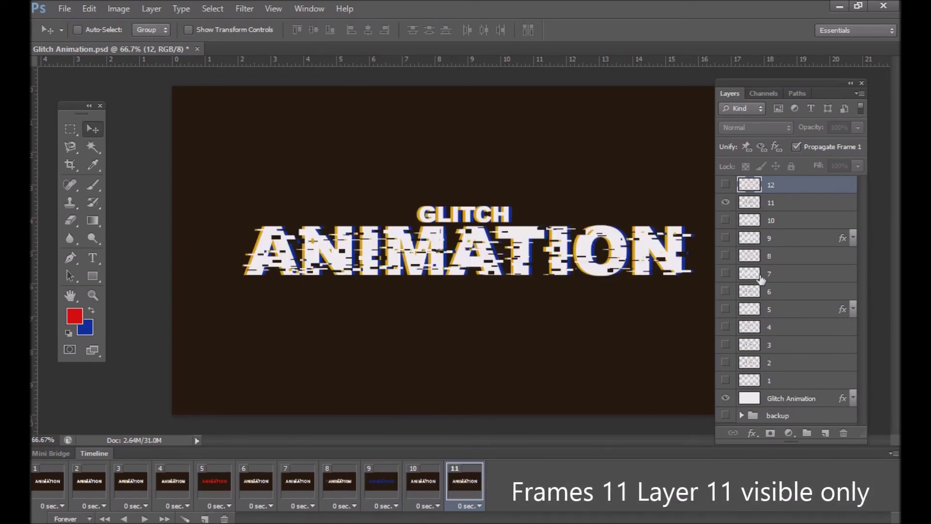
click(725, 202)
click(725, 184)
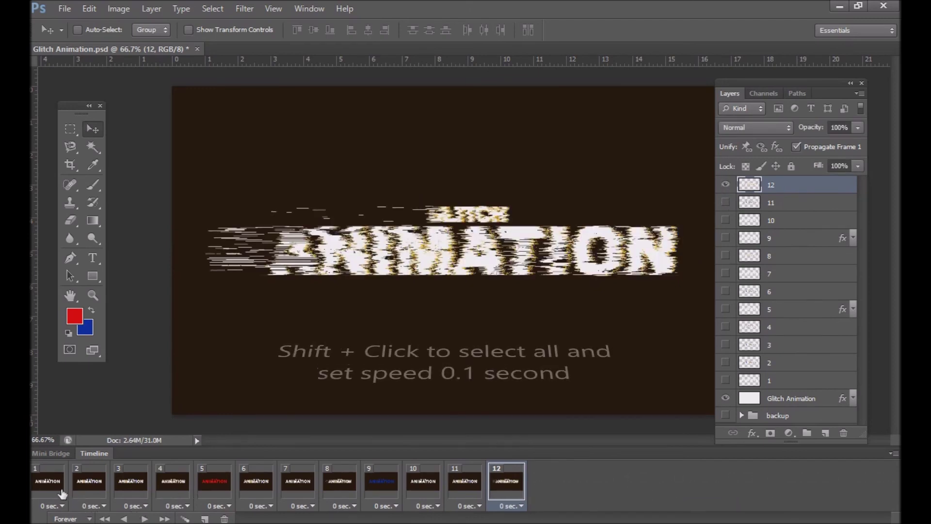
Step: Select all twelve frames and set every frame's delay to 0.1 seconds
click(48, 483)
shift+click(507, 487)
click(509, 506)
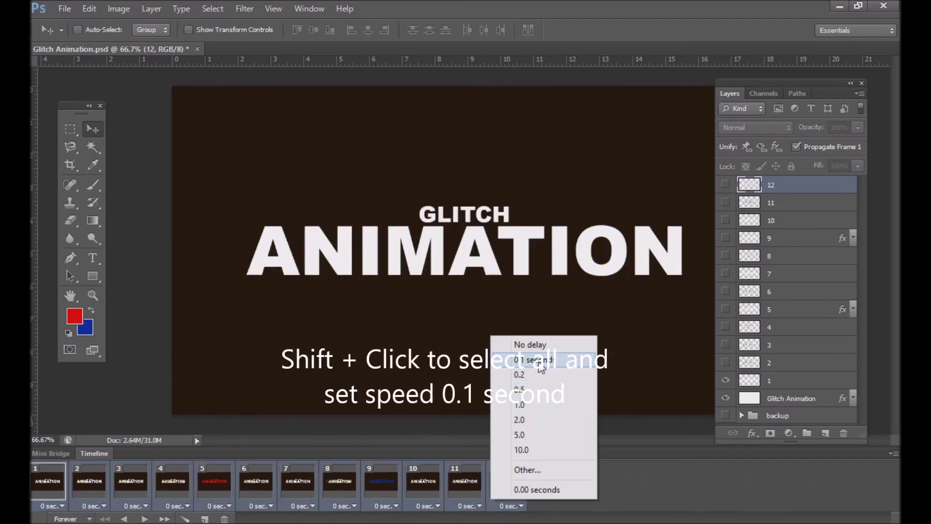
click(507, 361)
Step: Duplicate frames 1–2, move the copies to the timeline's end, and duplicate the last two again
click(500, 492)
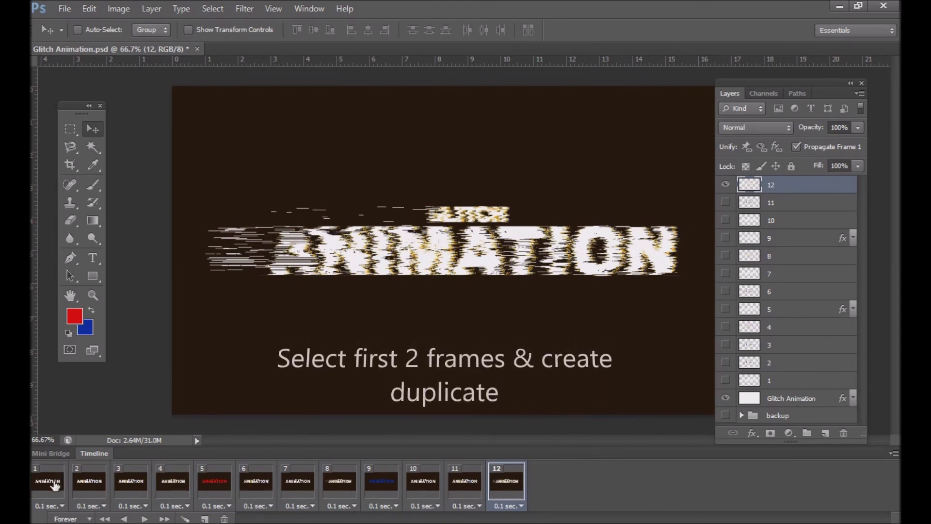
click(63, 485)
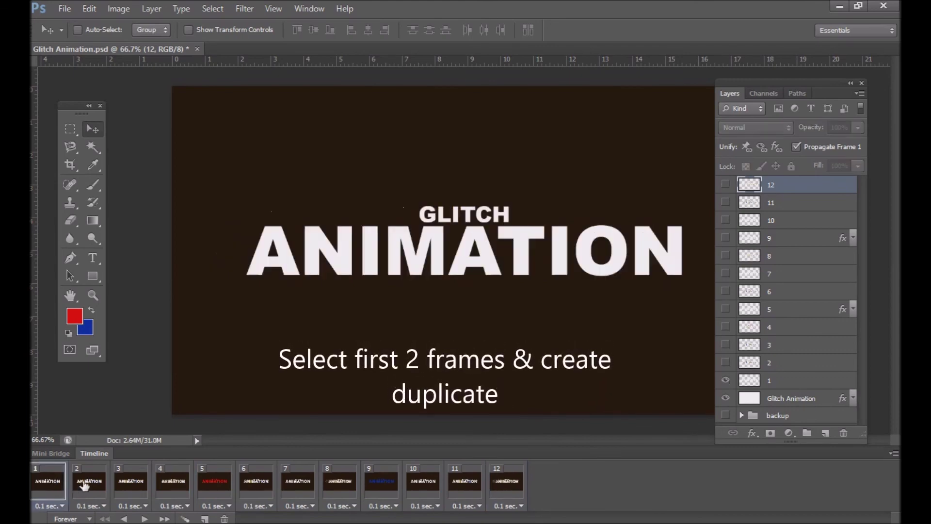
click(205, 519)
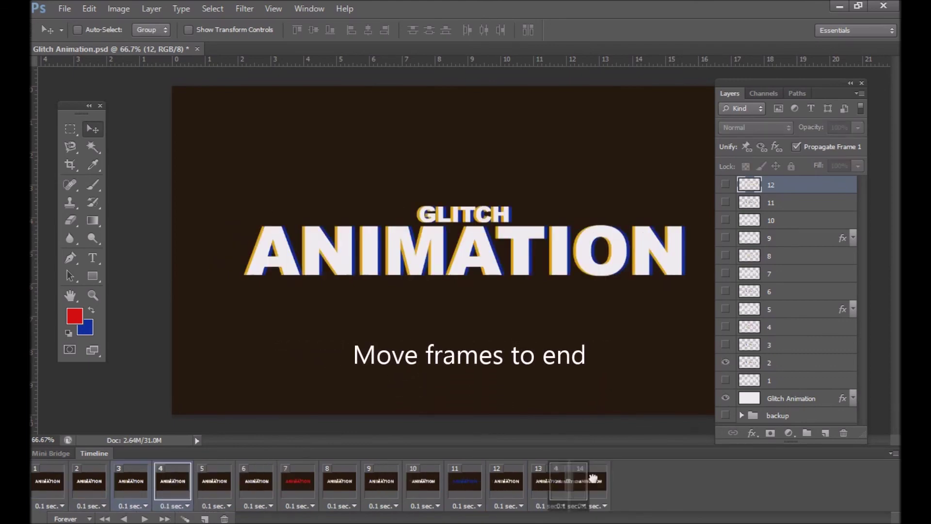
drag(172, 487, 674, 482)
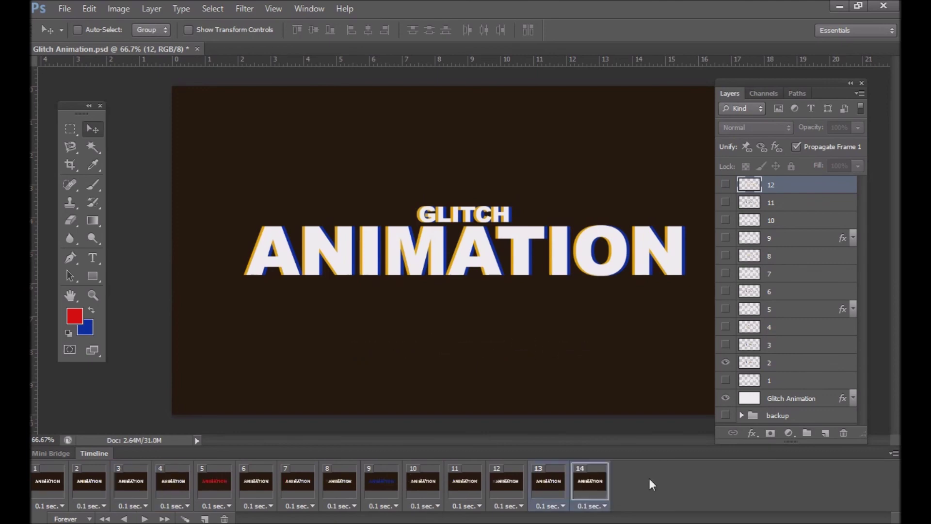
click(205, 519)
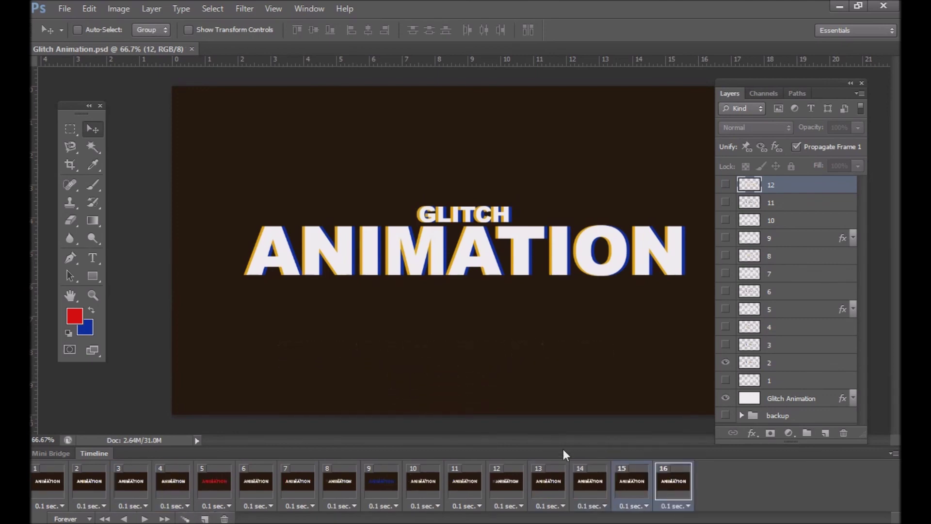
Step: Preview the 16-frame animation from the first frame, then stop playback
click(104, 519)
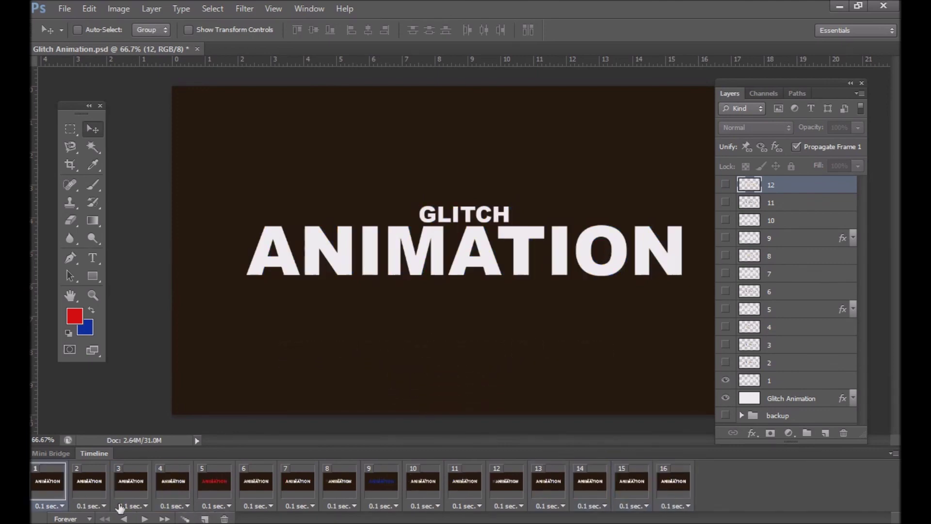
click(145, 519)
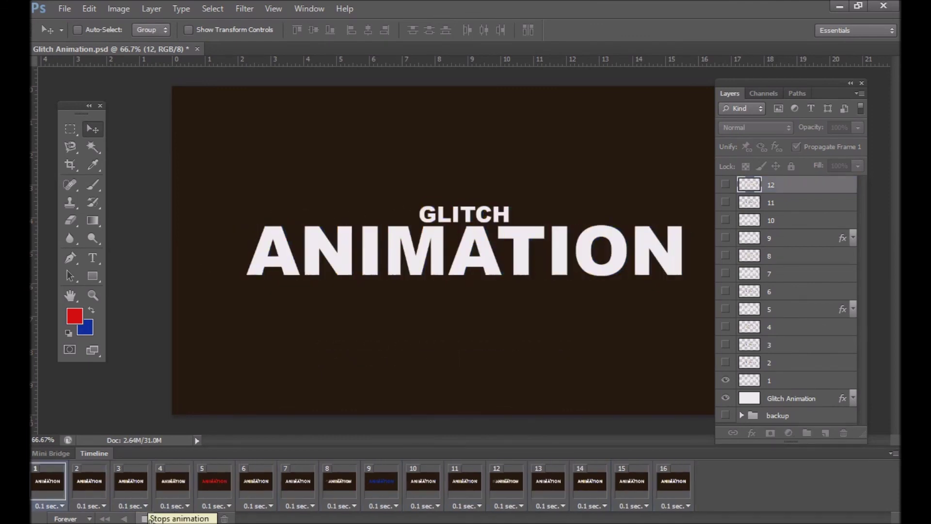
click(153, 519)
click(507, 481)
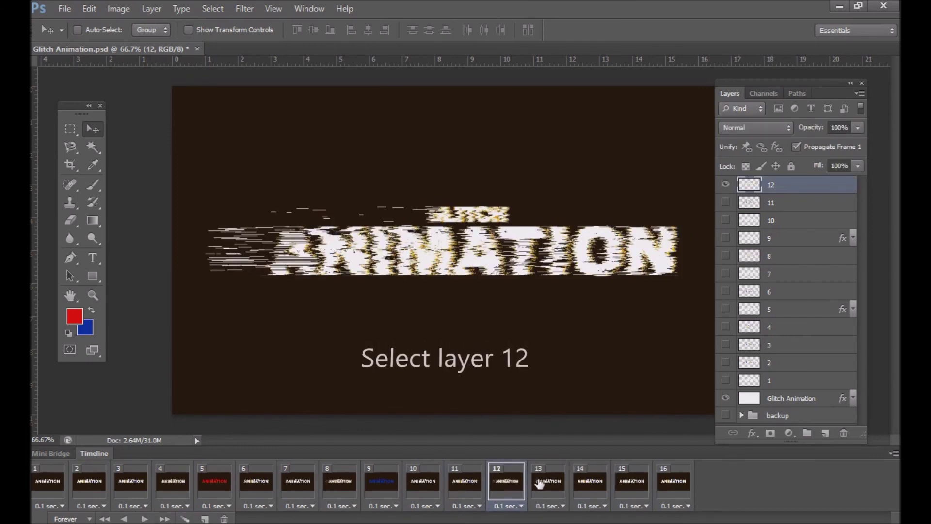
Step: Apply the Wind filter with Stagger, from the left, to layer 12's text
click(245, 9)
mouse_move(255, 225)
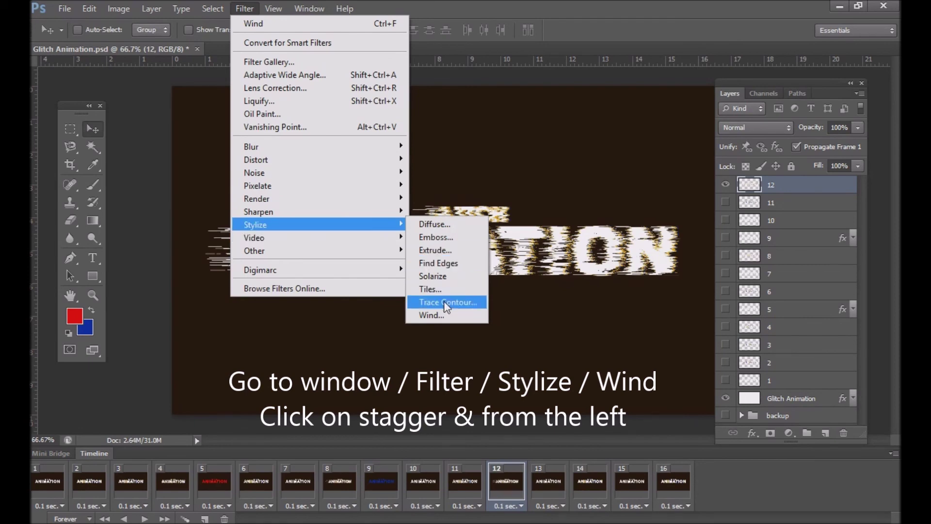
click(435, 315)
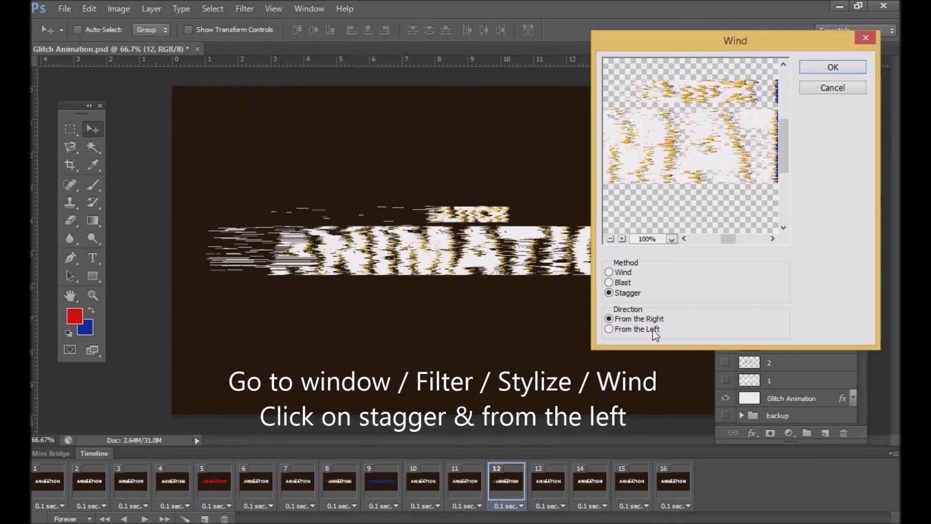
click(637, 329)
click(833, 67)
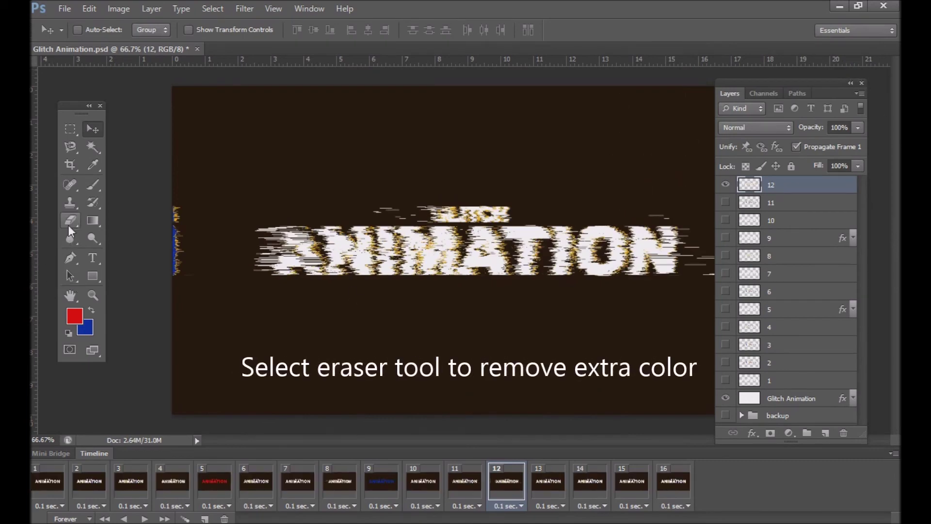
Step: Erase the stray wind streaks at the canvas's left edge and save the document
click(70, 223)
drag(176, 206, 175, 277)
click(92, 131)
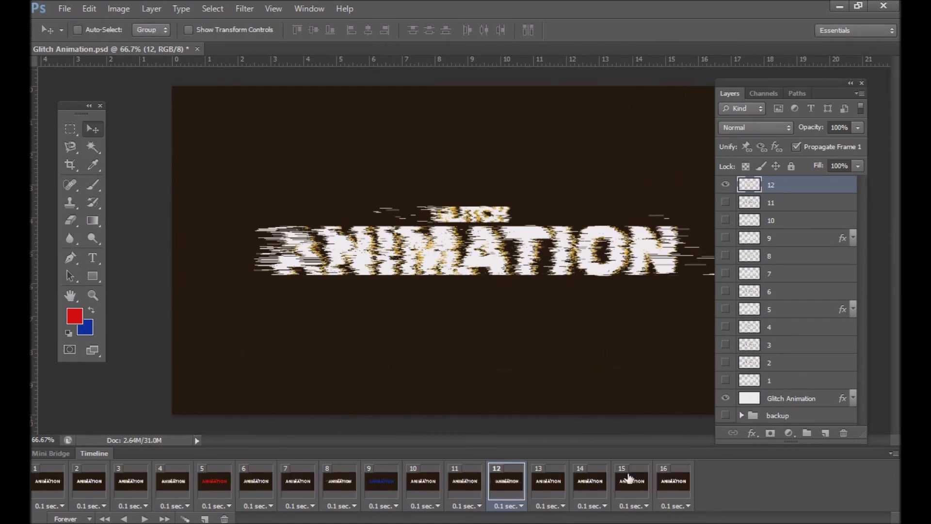
key(ctrl+s)
Step: Replay the animation to review it, stopping on the first frame
click(145, 519)
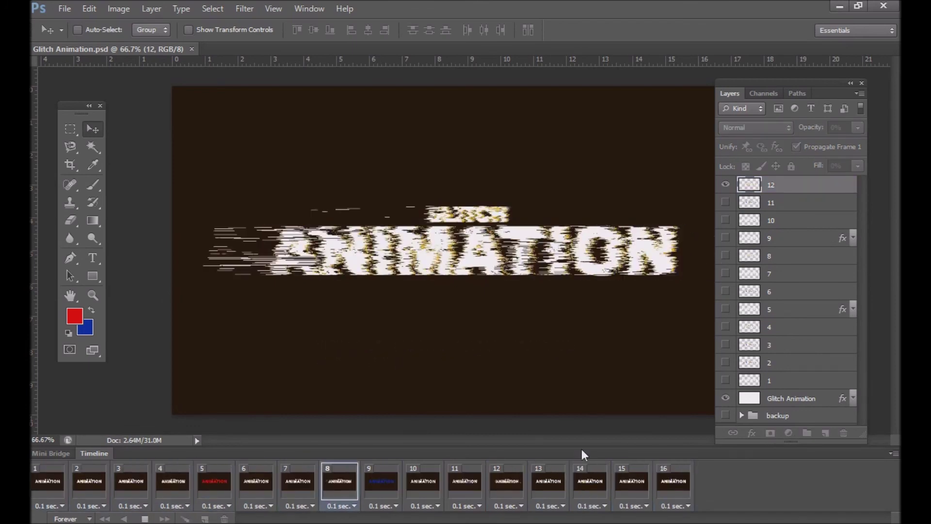
click(59, 485)
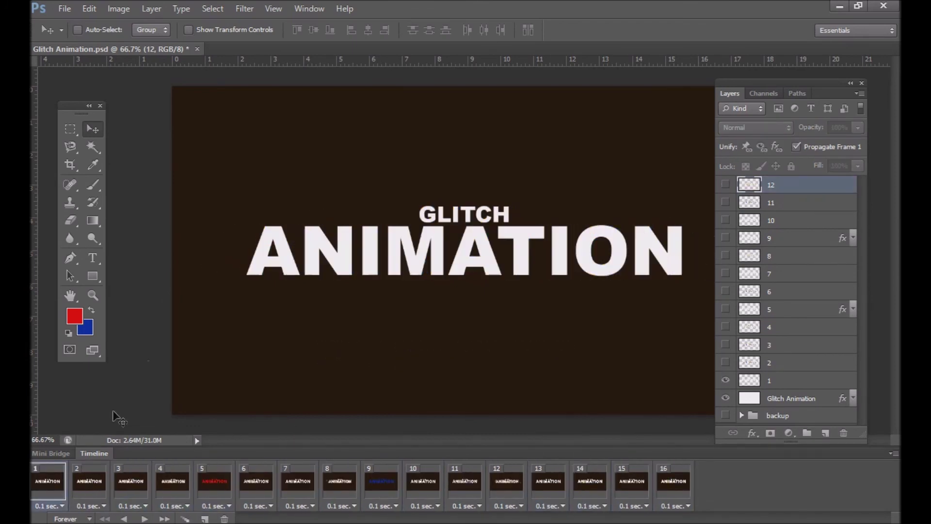
click(64, 8)
Step: Render the animation to Glitch Animation.mp4 with the H.264 preset
mouse_move(77, 264)
click(280, 291)
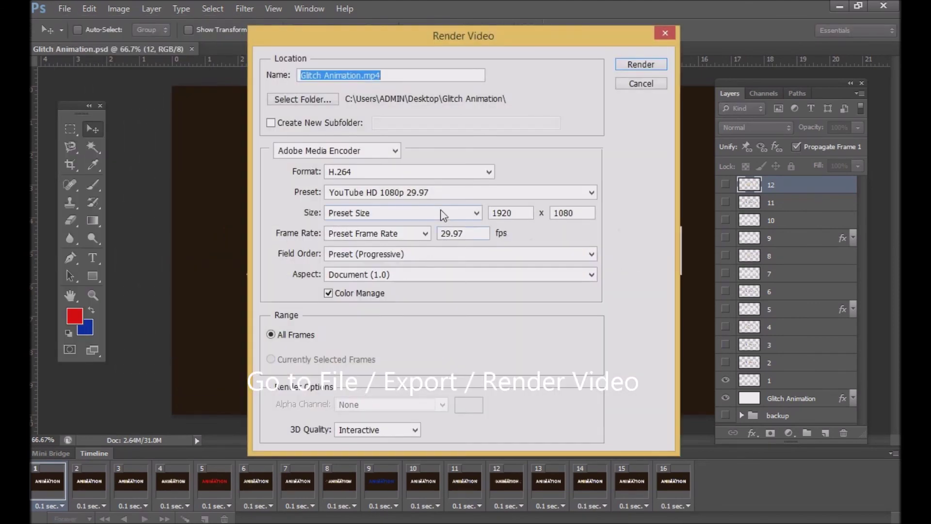
click(656, 63)
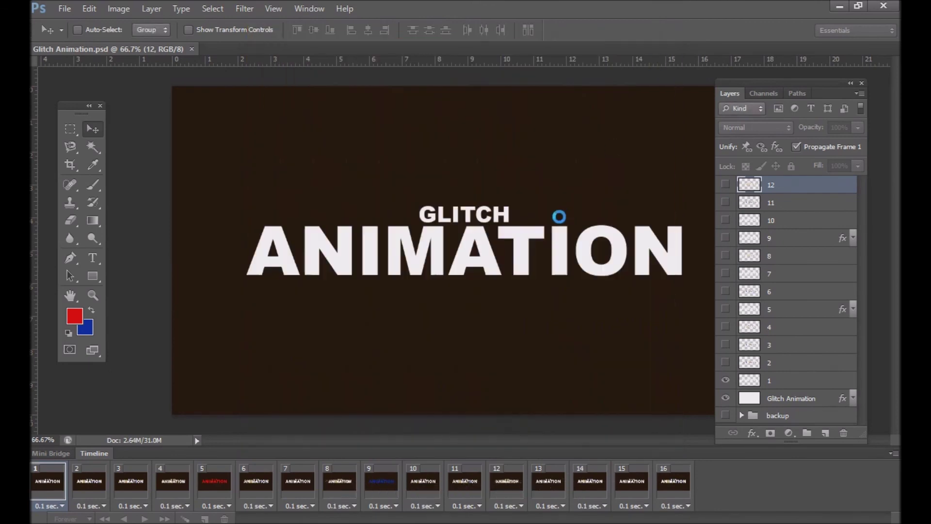